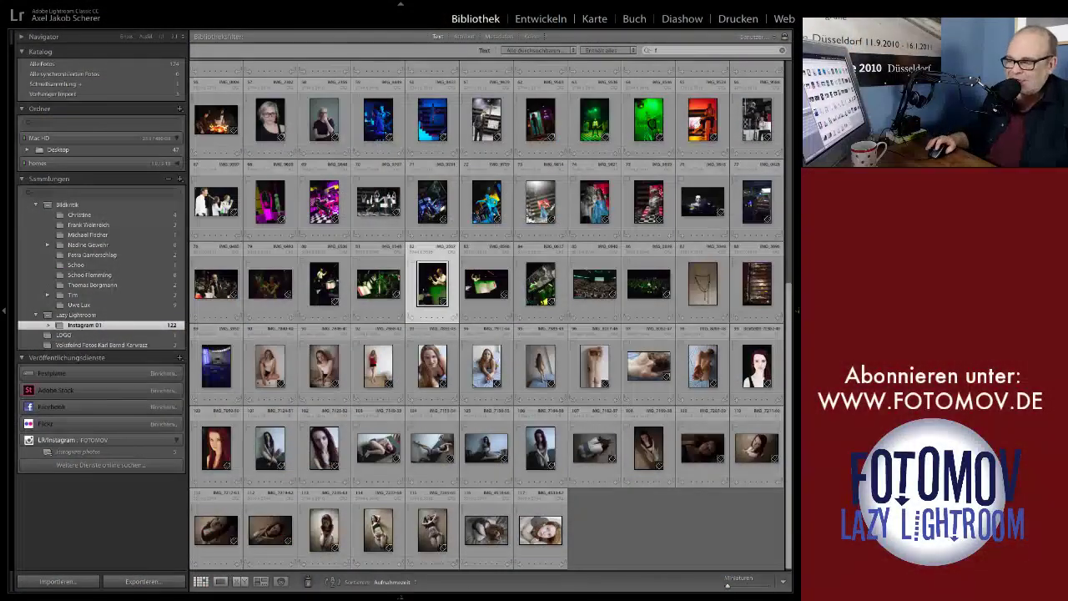
Step: Find the woman-on-green-table photo in the grid and open it full-size in Loupe view
scroll(487, 367, up, 1)
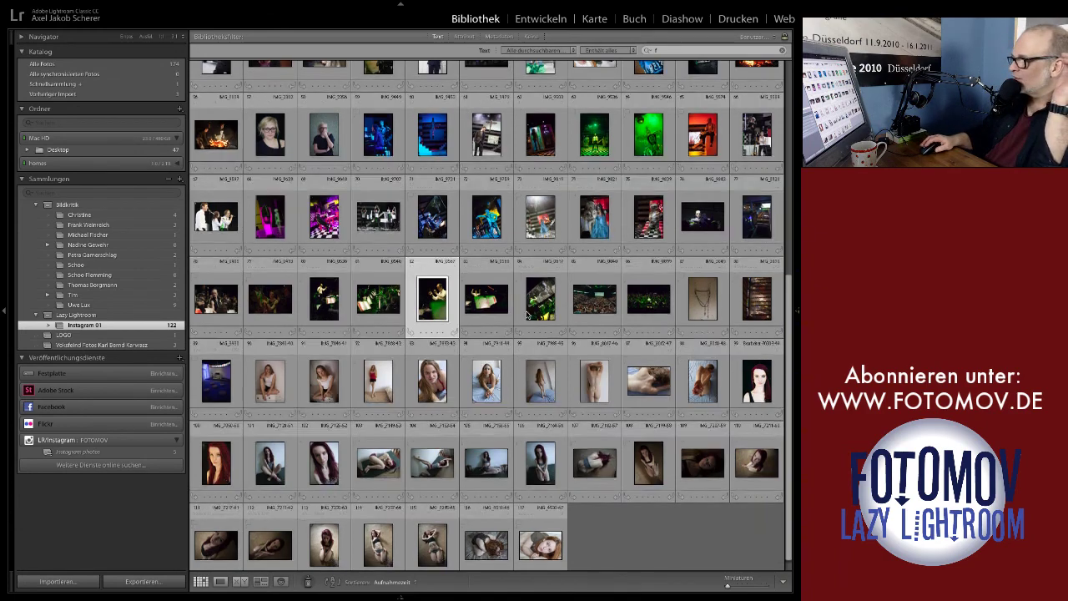
scroll(551, 326, up, 3)
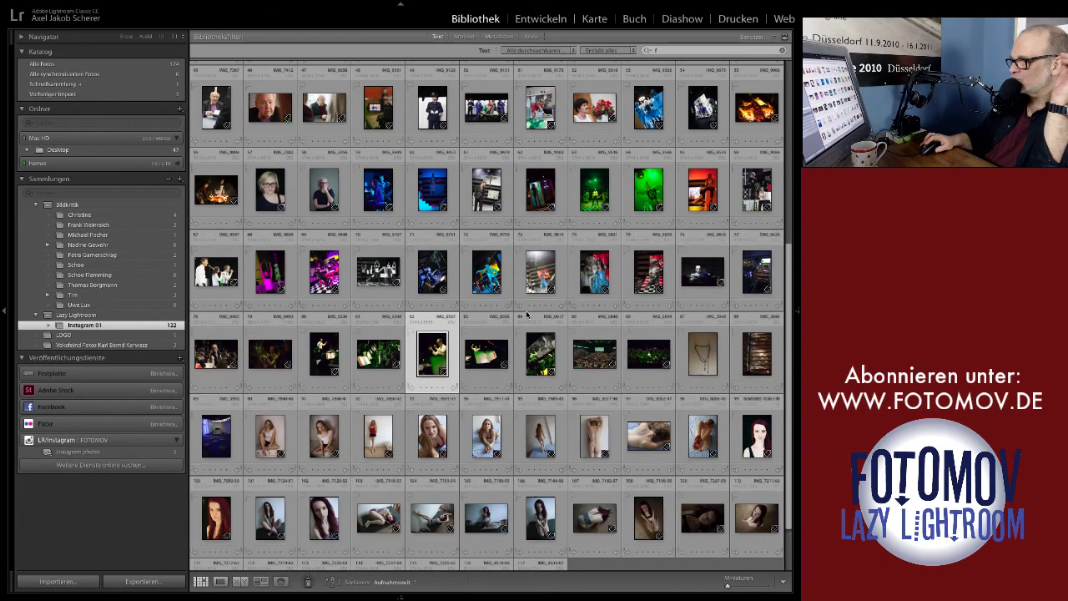
scroll(527, 314, up, 2)
scroll(526, 314, up, 1)
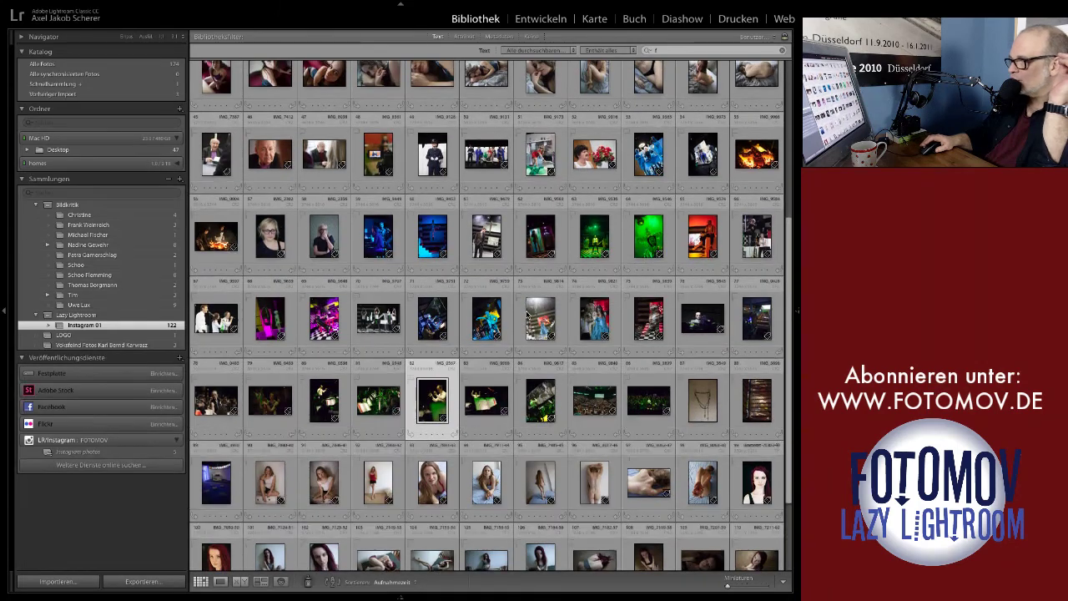
scroll(528, 316, up, 1)
scroll(528, 316, down, 1)
scroll(527, 313, down, 1)
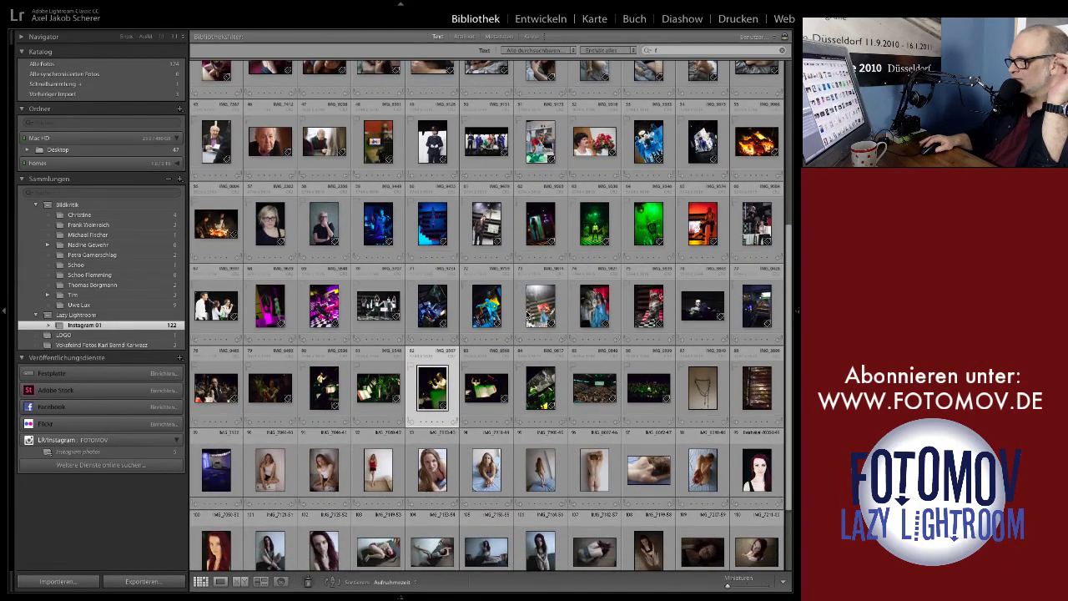
scroll(527, 315, down, 2)
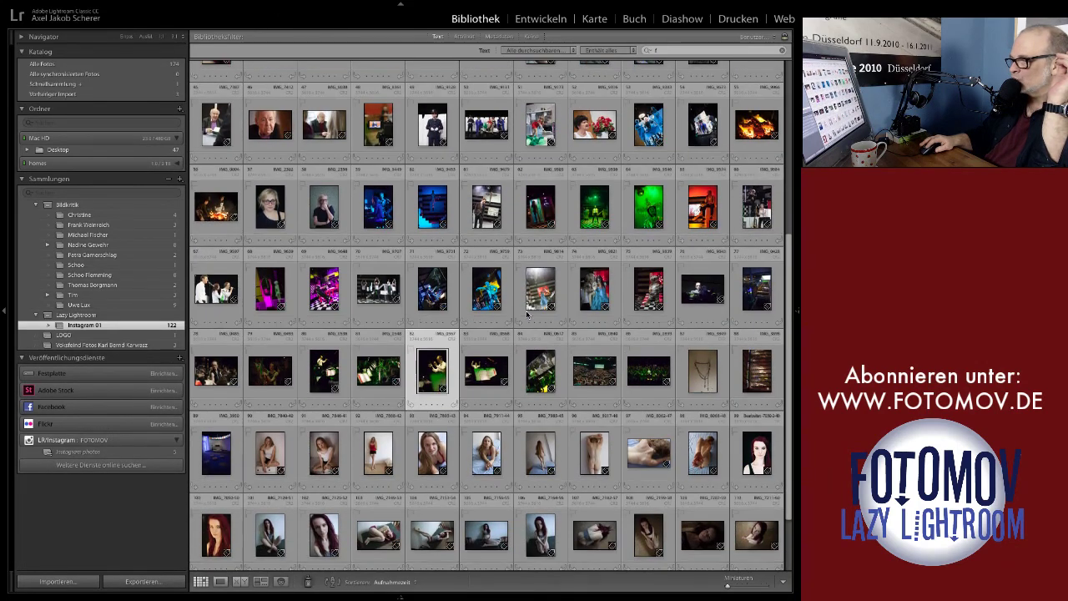
scroll(527, 315, down, 1)
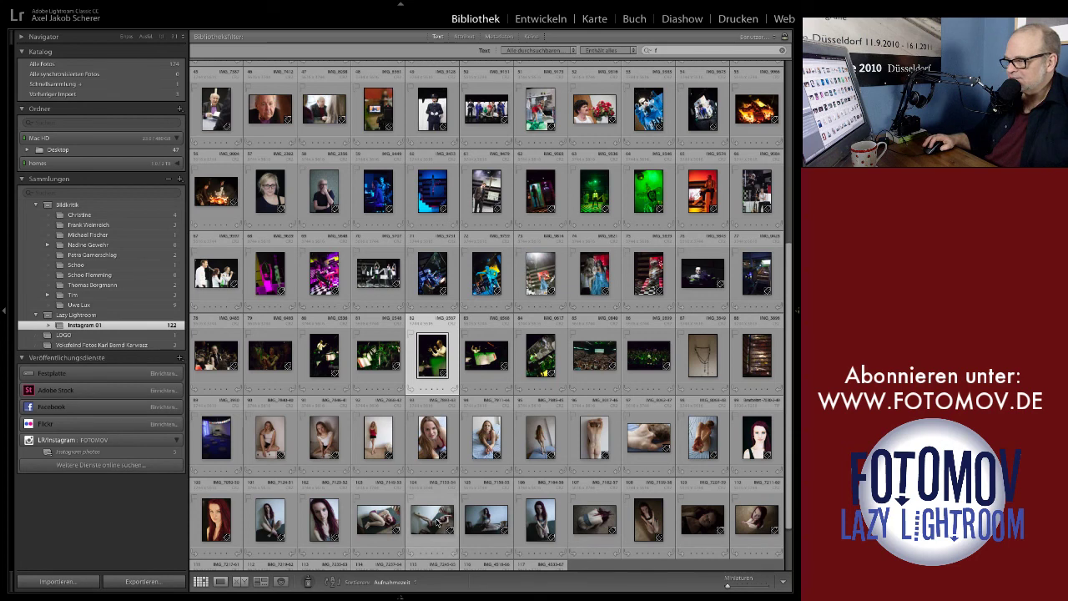
click(436, 523)
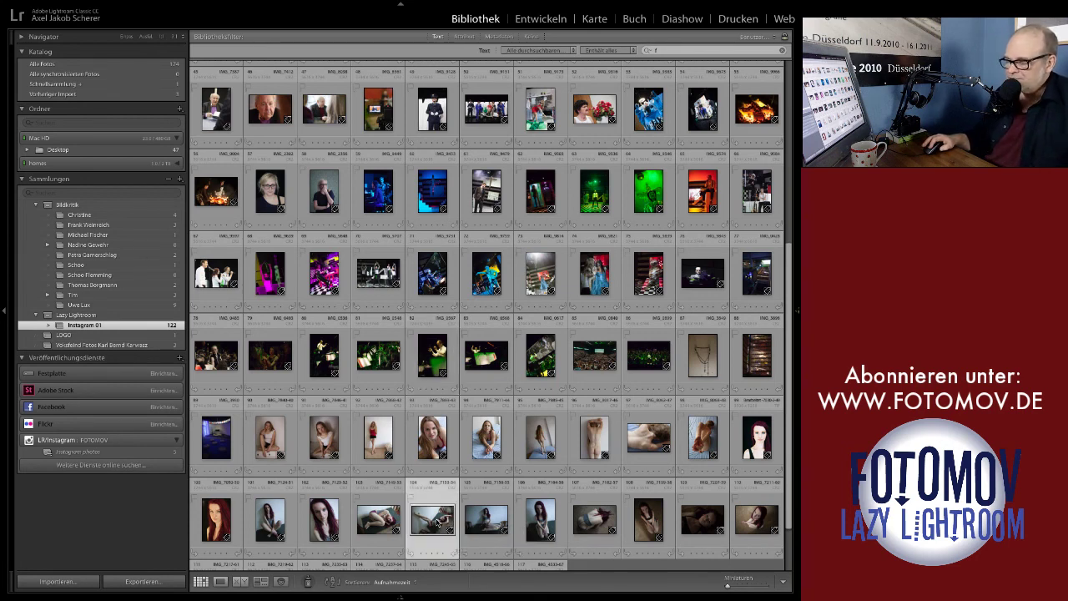
double_click(436, 522)
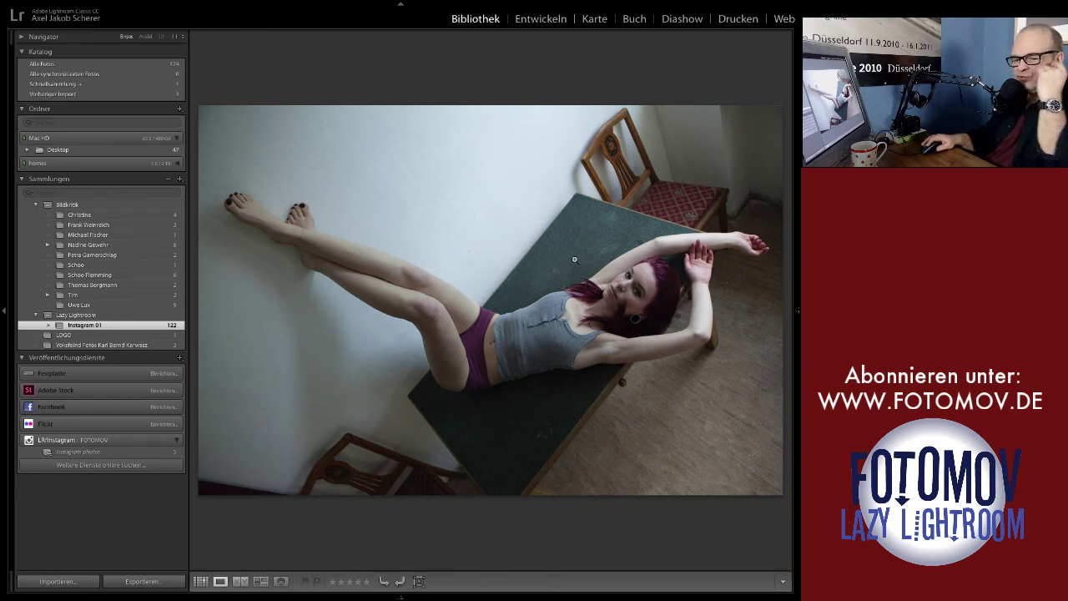
Step: Collapse the left catalogue panel to enlarge the table photo
click(4, 313)
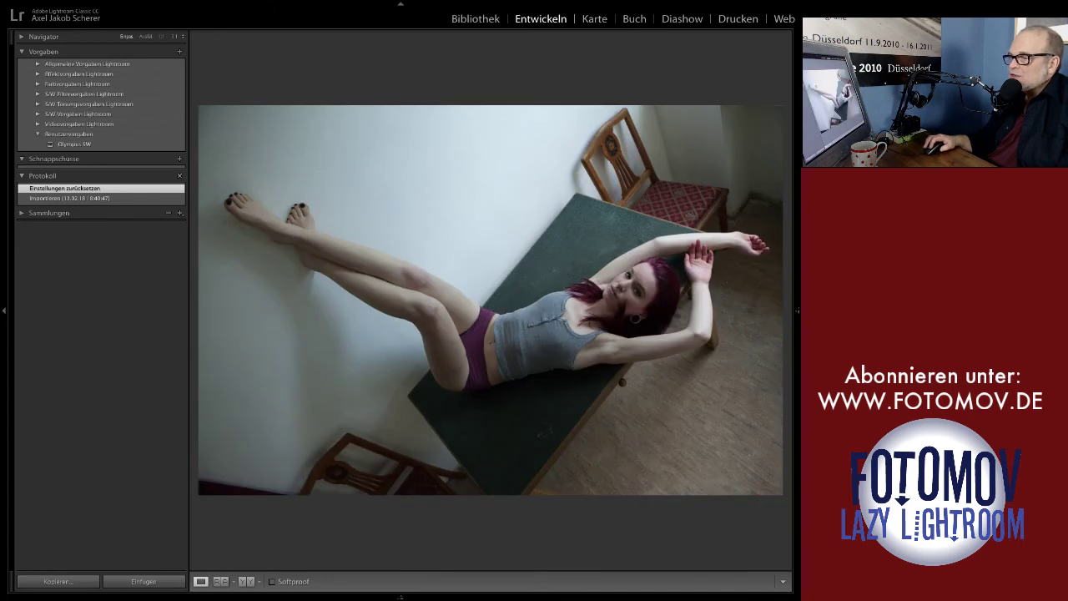
Step: Hide the left panel, show the right adjustment panel, and activate Crop & Straighten
click(3, 311)
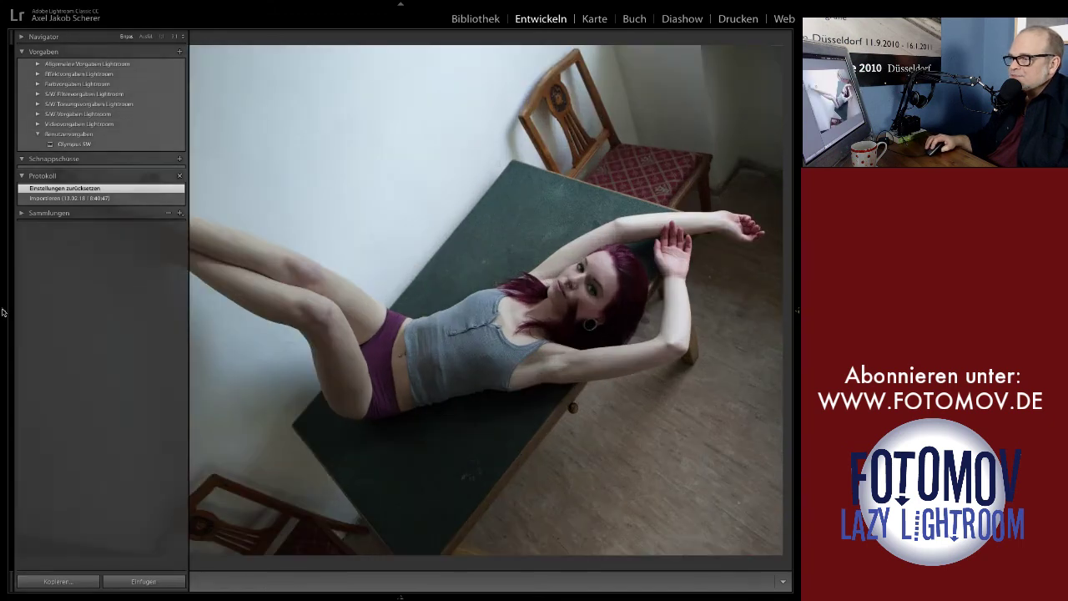
click(799, 315)
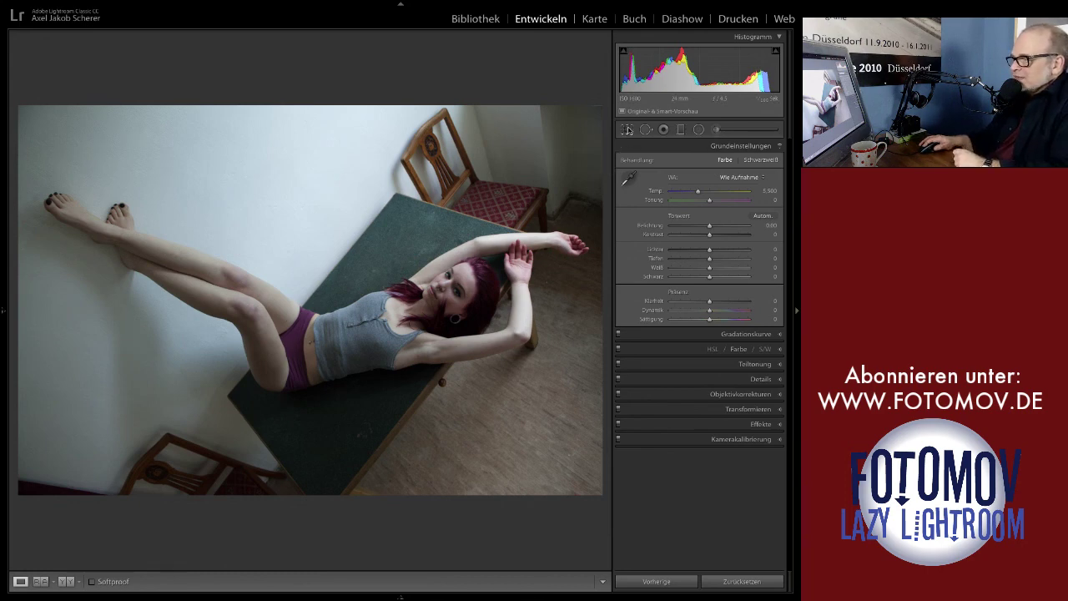
click(627, 129)
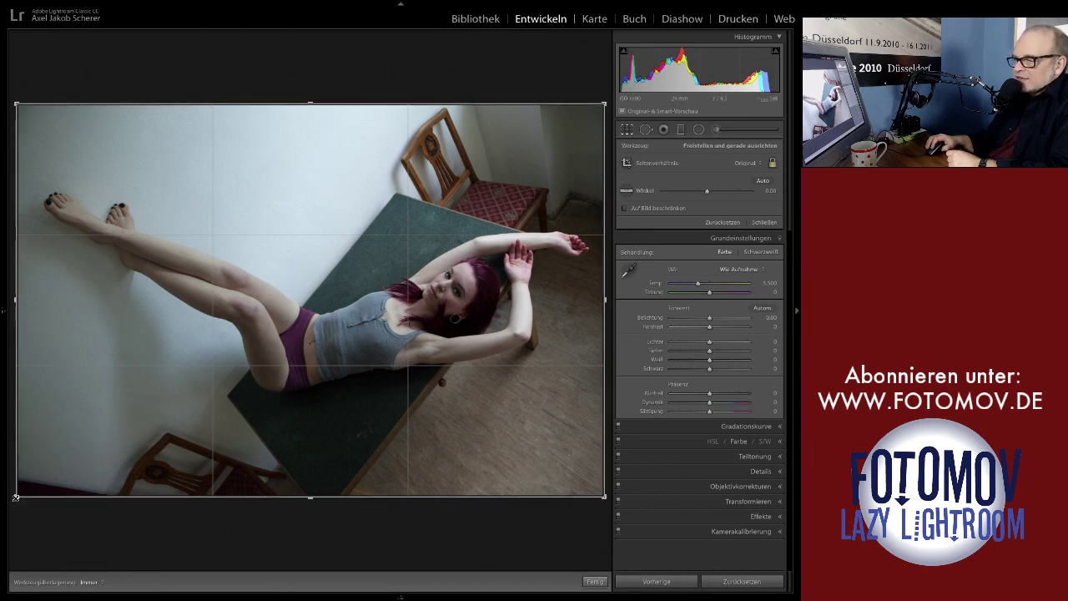
Step: Try a corner crop and a 2.8-degree rotation, then undo both
drag(15, 498, 40, 486)
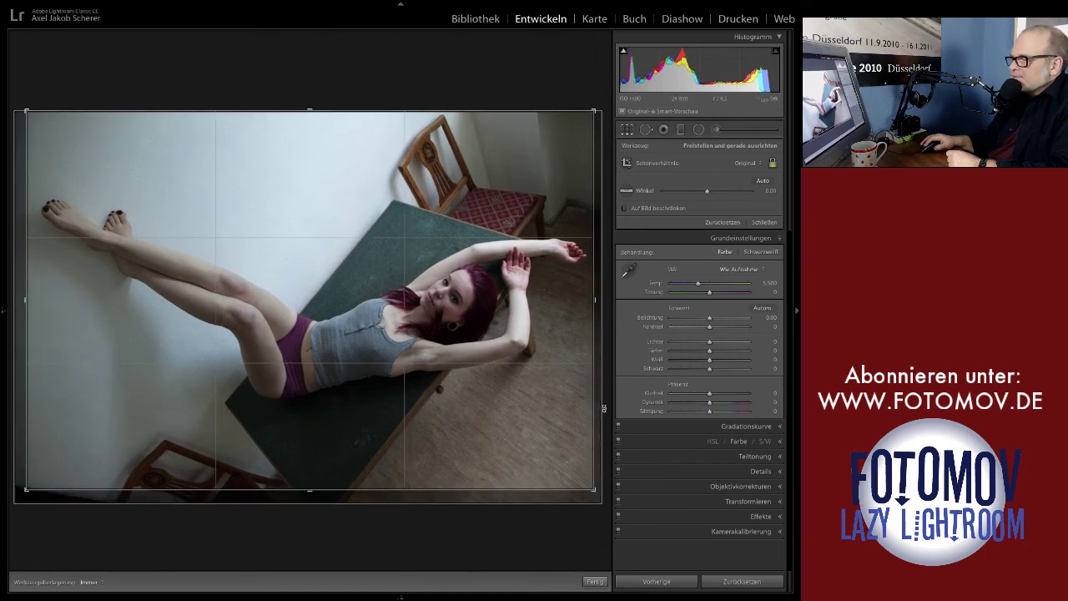
drag(603, 408, 602, 423)
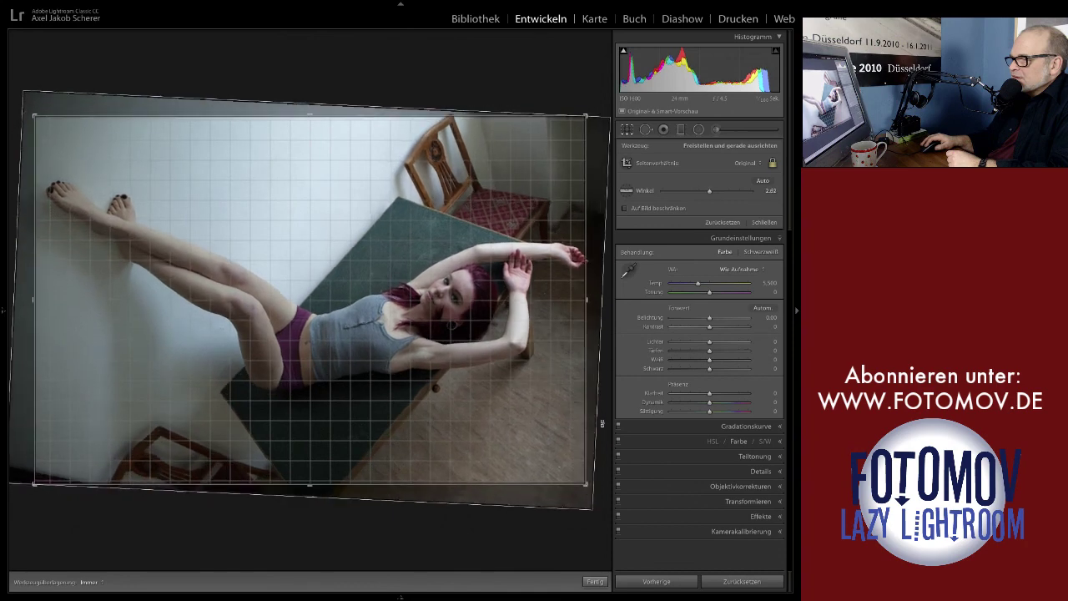
drag(602, 423, 601, 407)
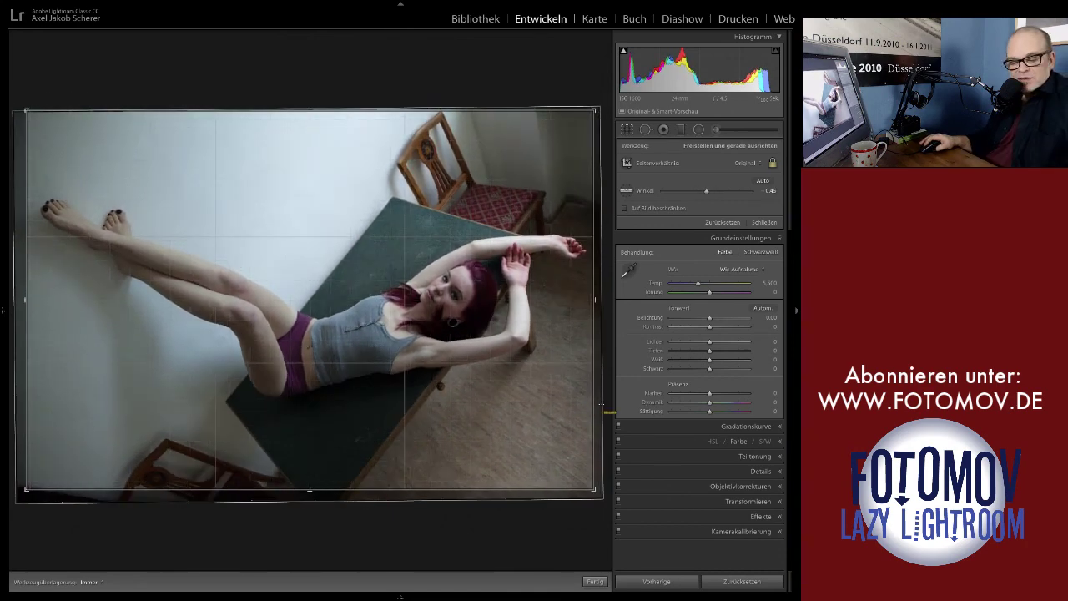
key(ctrl+z)
key(ctrl+z)
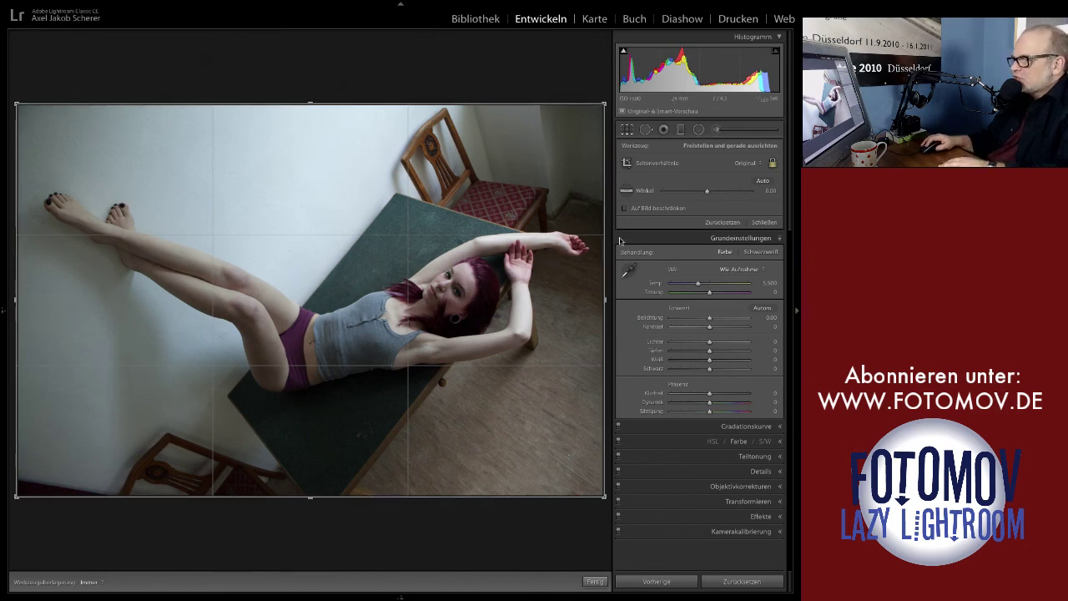
Step: Rotate the photo to about 2.5 degrees and slightly enlarge the crop
drag(610, 239, 502, 264)
drag(597, 260, 520, 262)
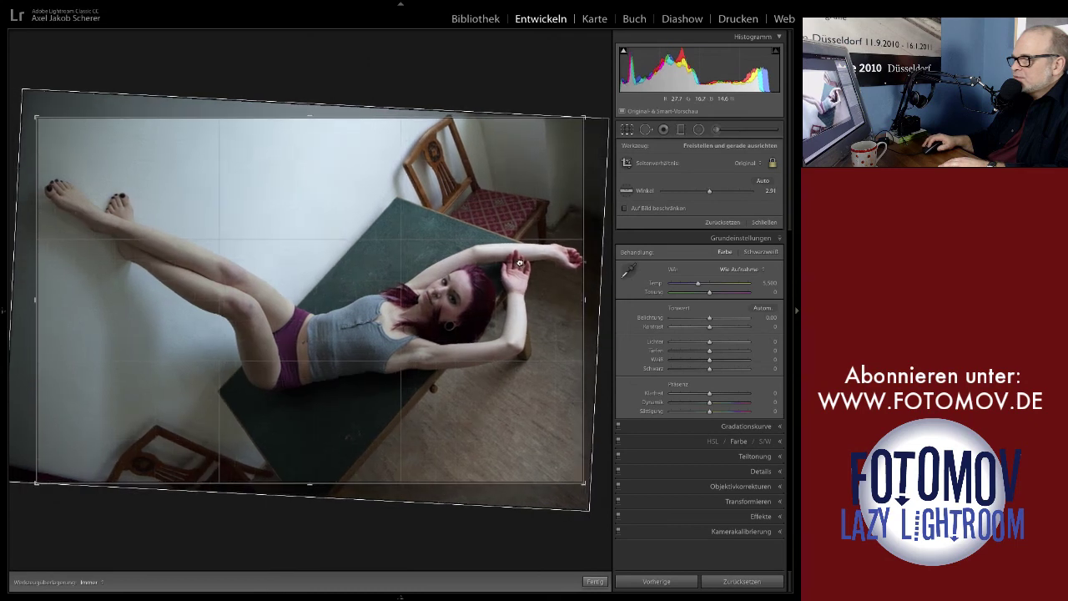
drag(588, 213, 588, 215)
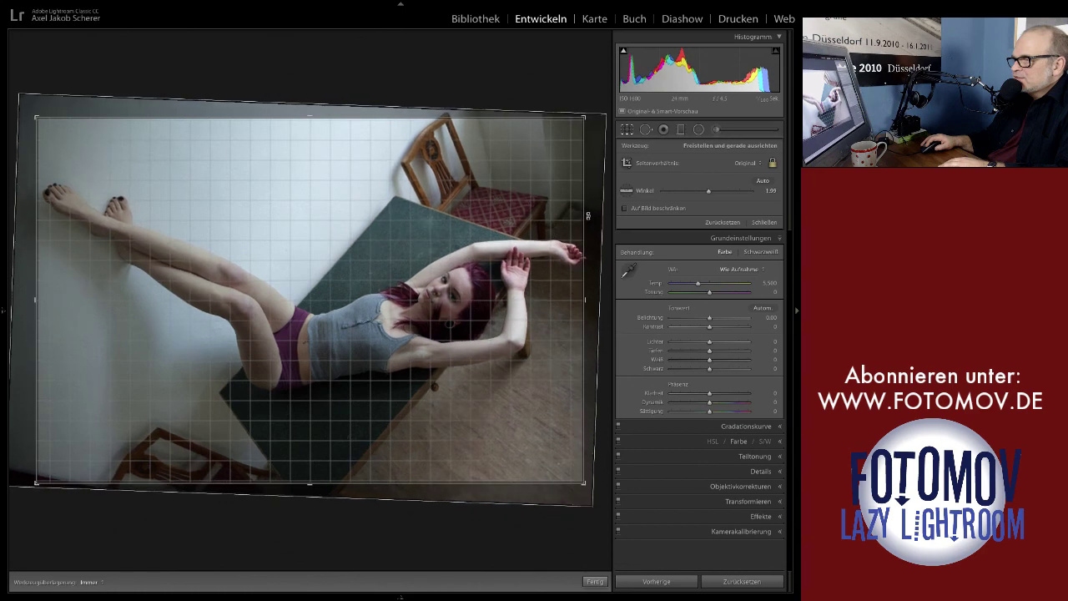
drag(585, 292, 591, 292)
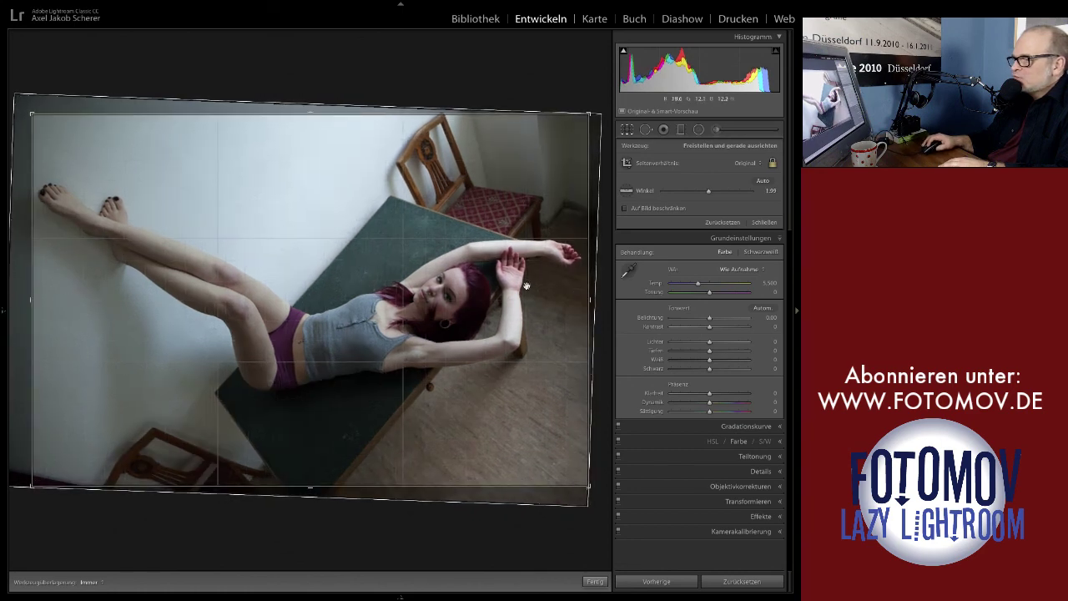
drag(601, 267, 601, 267)
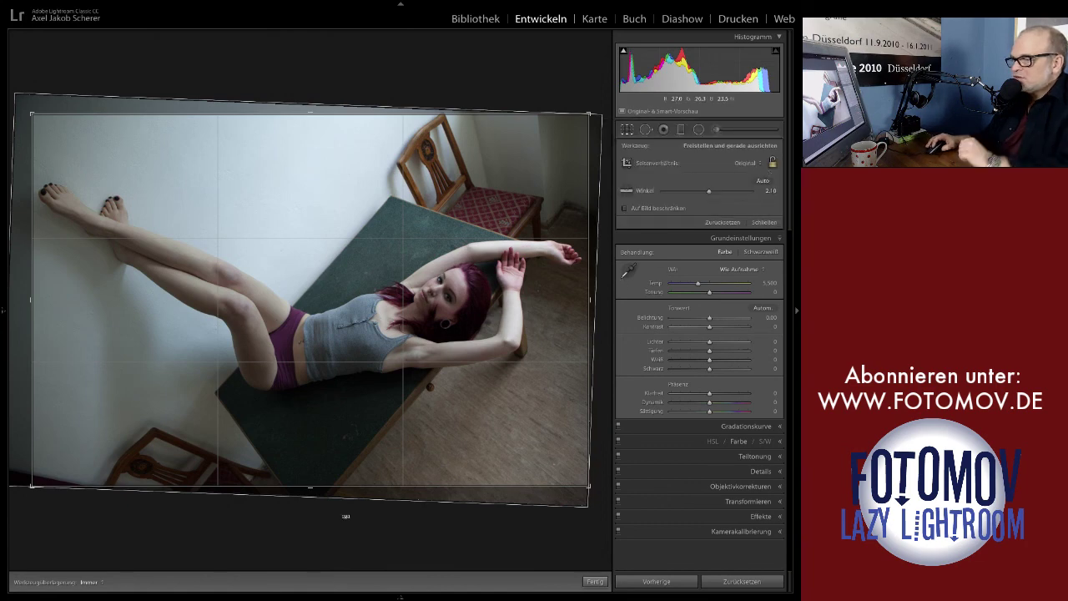
Step: Freely trim the crop's bottom, top and lower-left corner, and rotate to 3.89 degrees
drag(312, 486, 314, 477)
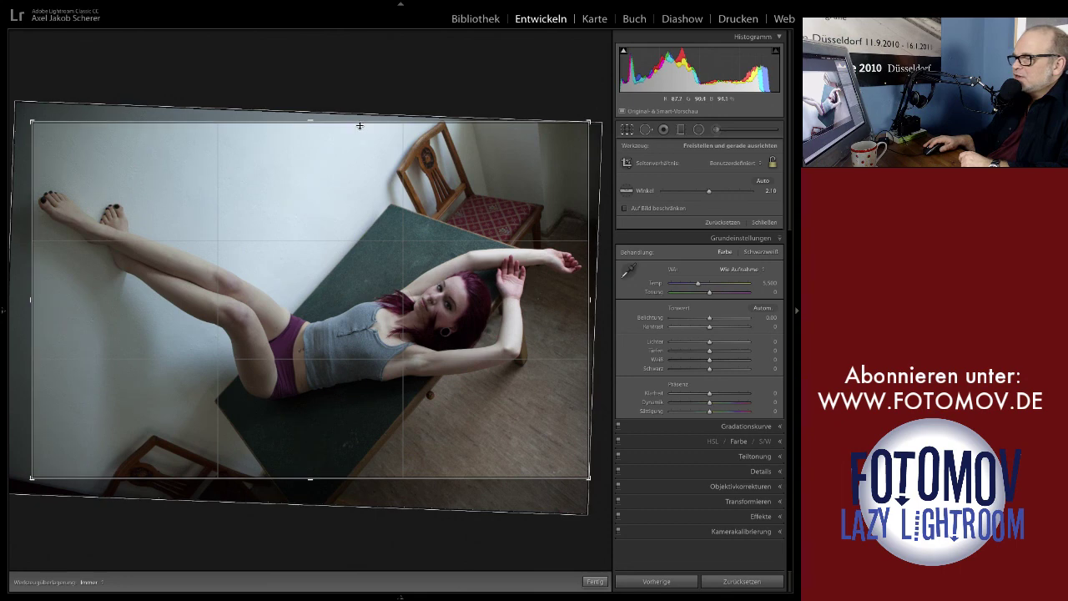
drag(360, 125, 361, 135)
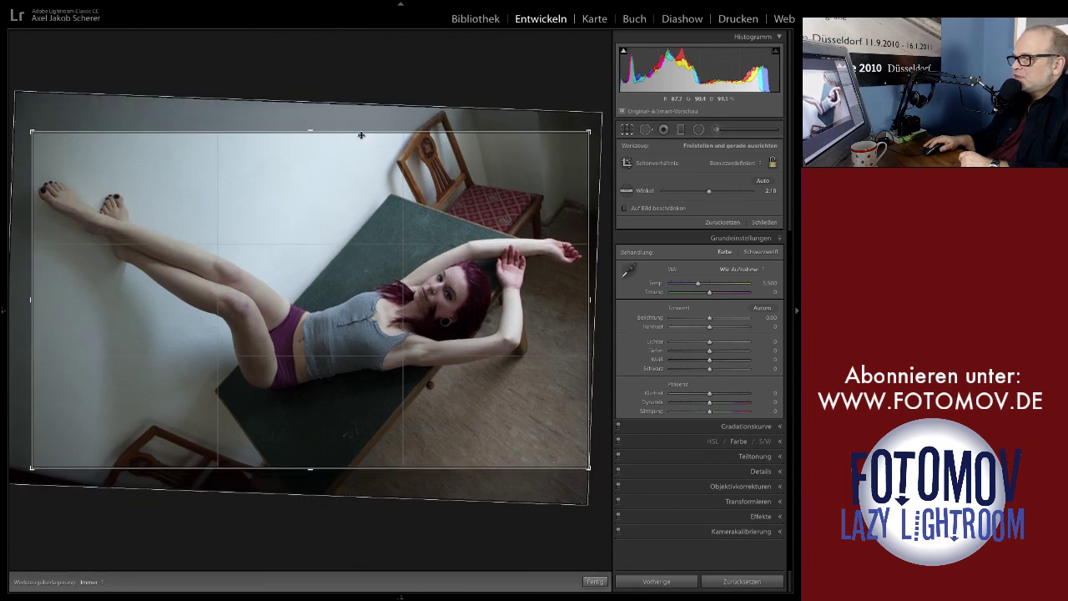
drag(342, 72, 362, 84)
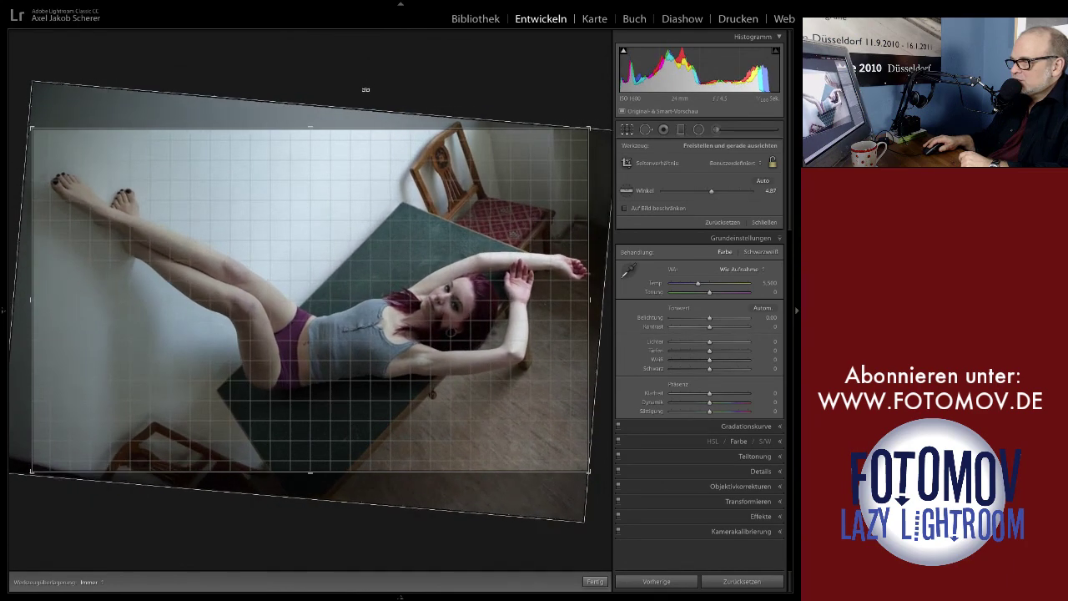
drag(362, 84, 358, 86)
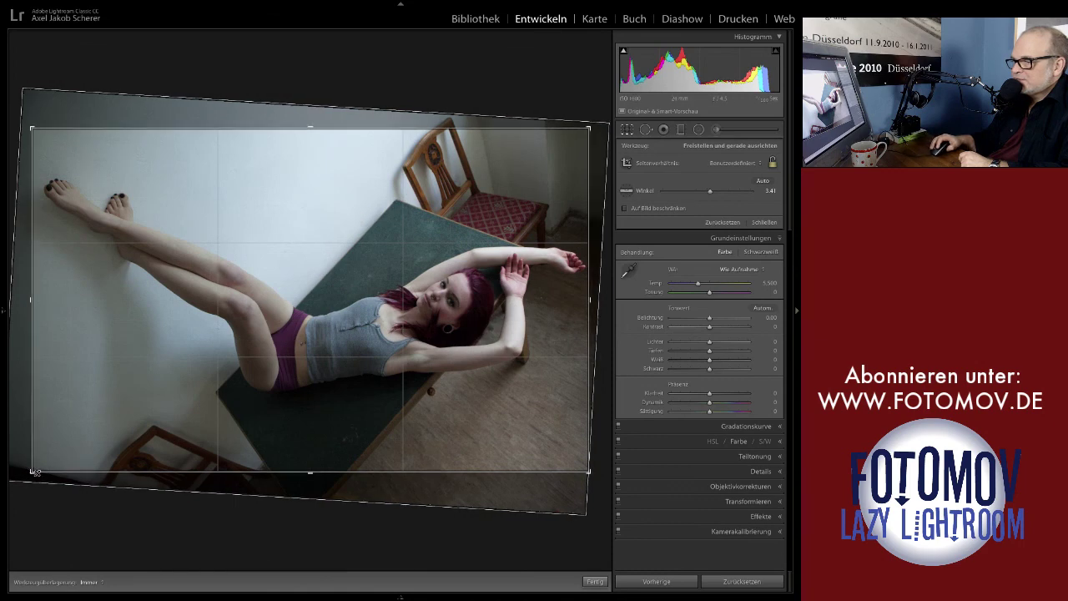
drag(33, 471, 37, 470)
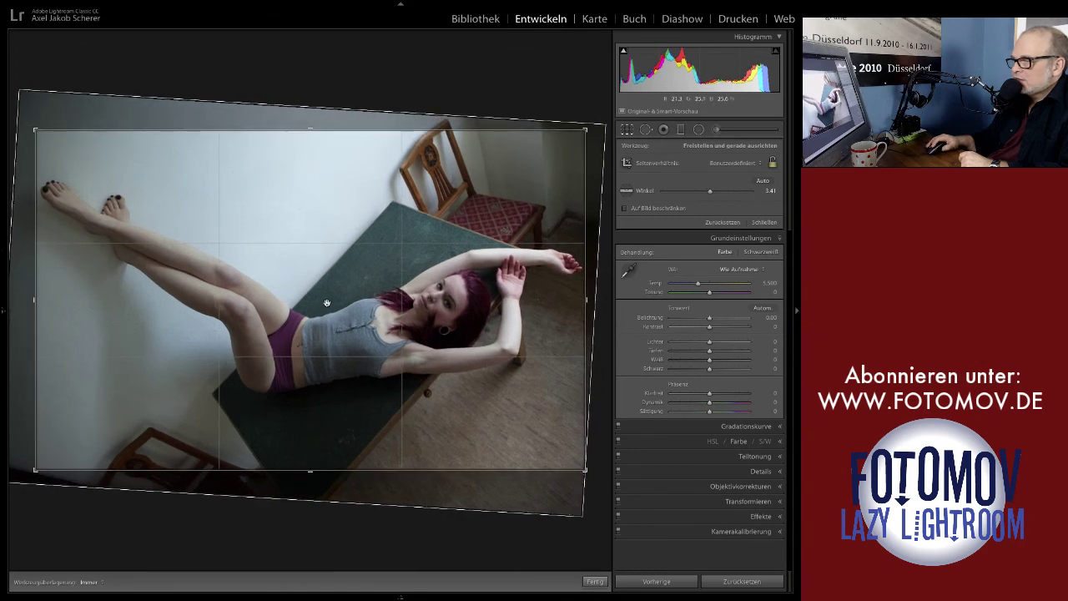
drag(365, 88, 366, 87)
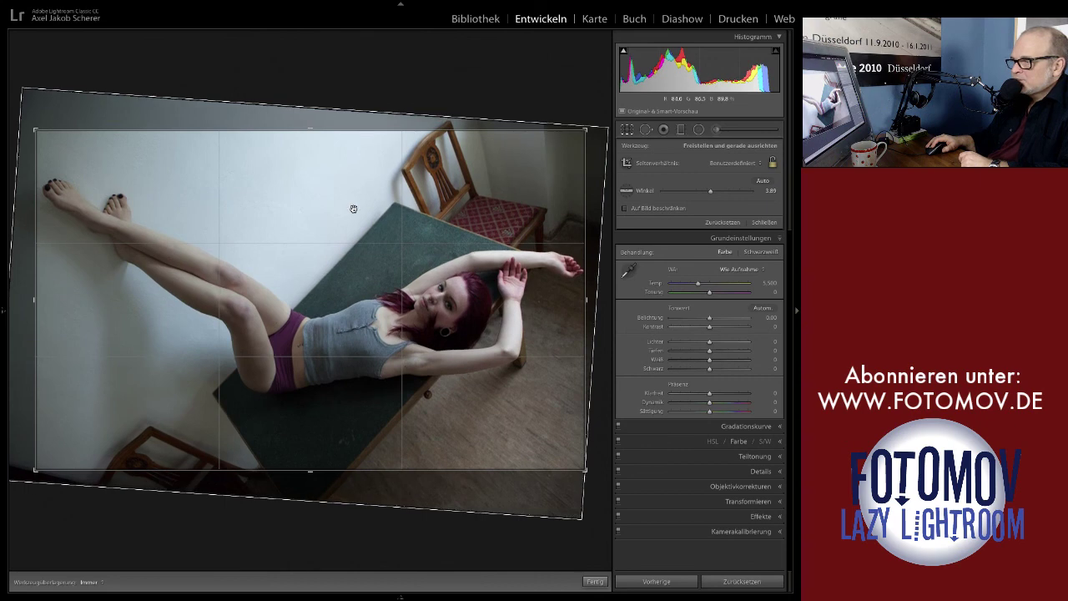
Step: Apply the crop, then set Belichtung to +1.05 and back down to +0.95
key(Return)
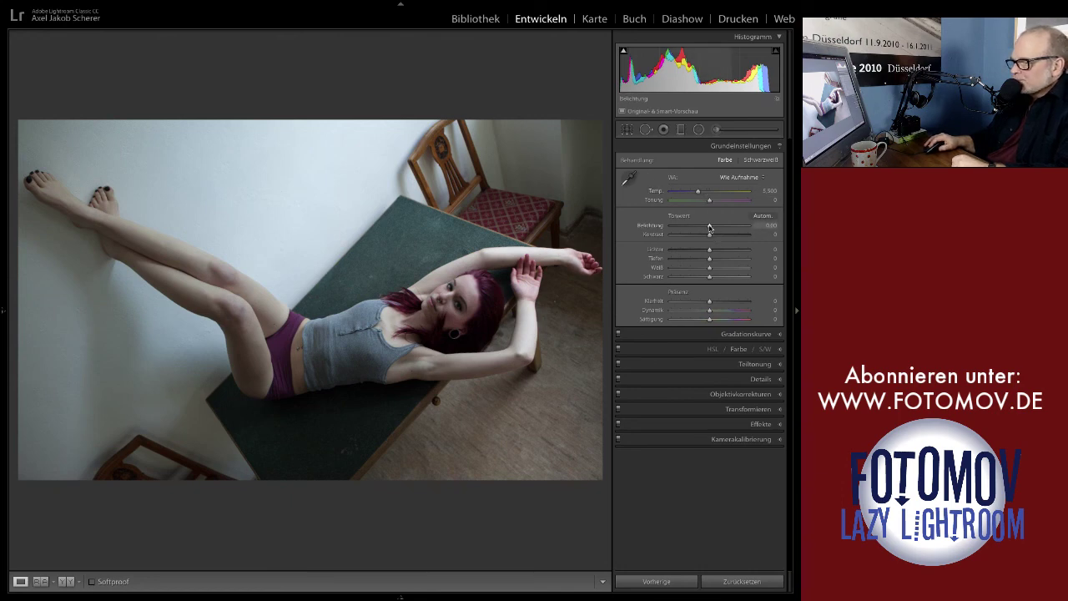
drag(711, 228, 714, 228)
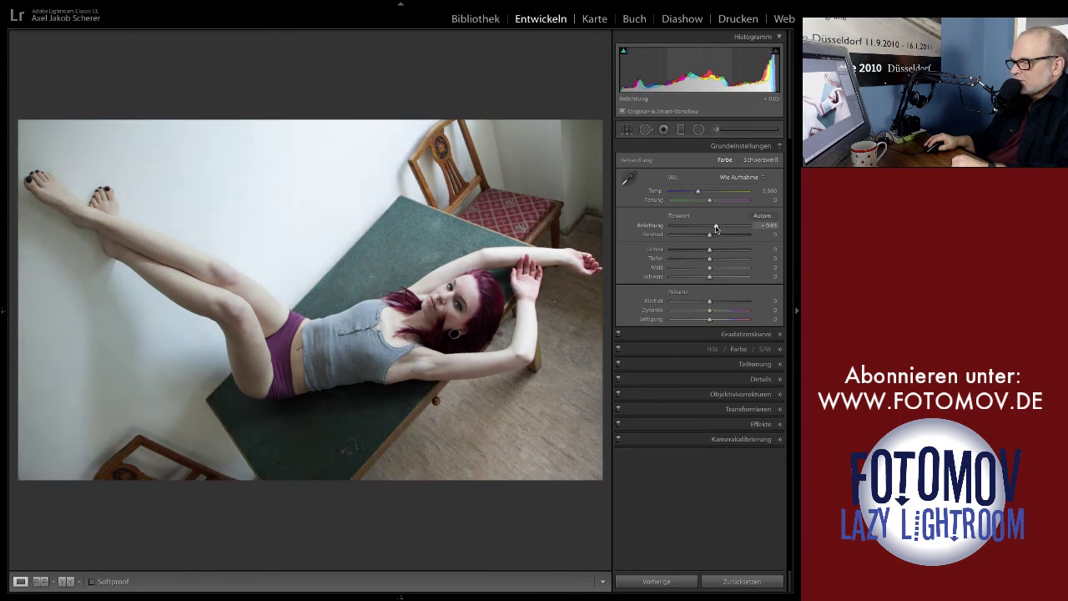
drag(717, 227, 719, 228)
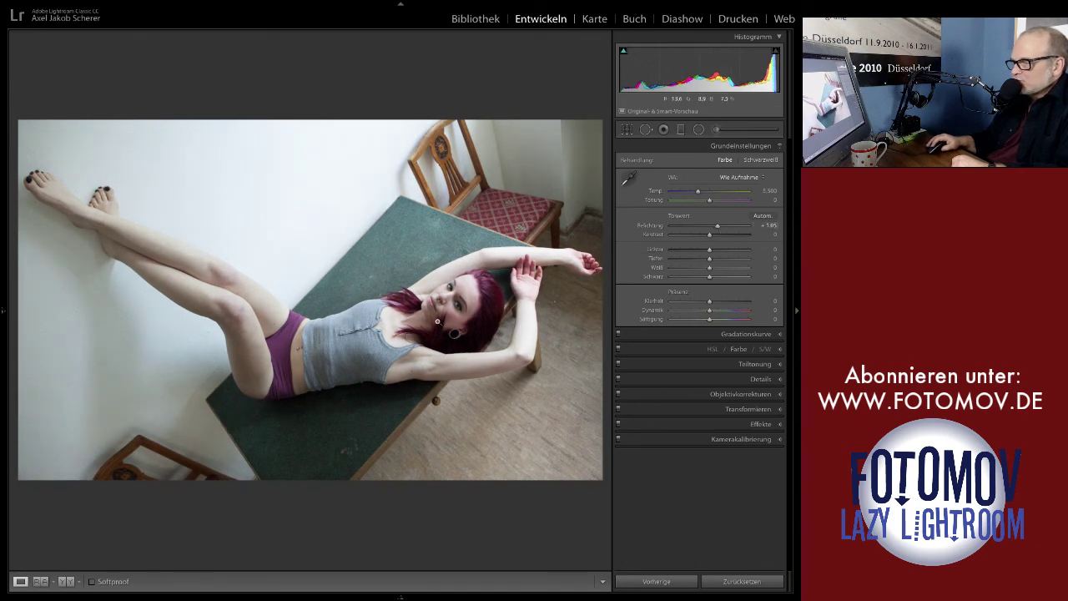
click(719, 227)
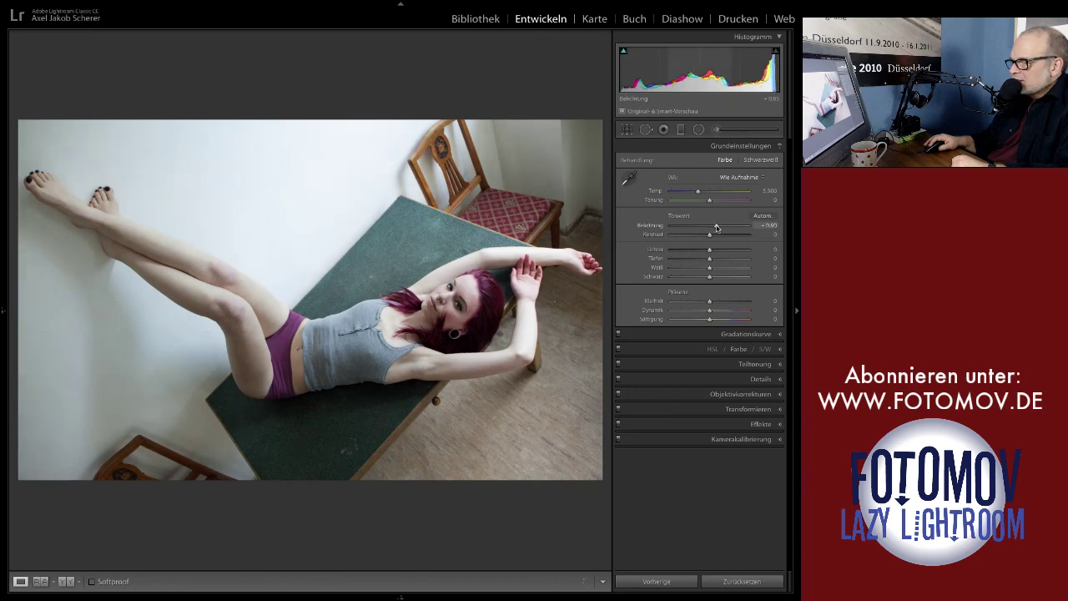
drag(717, 228, 716, 228)
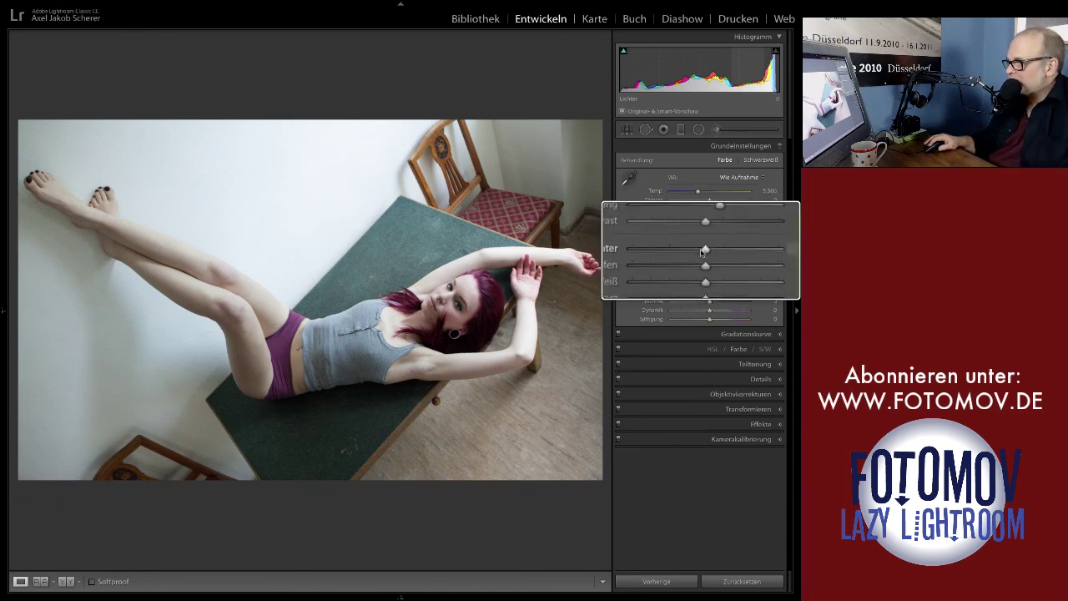
Step: Set Lichter to -55, darken Tiefen slightly, Tönung to +14 and Temp to 5,791
drag(701, 250, 690, 253)
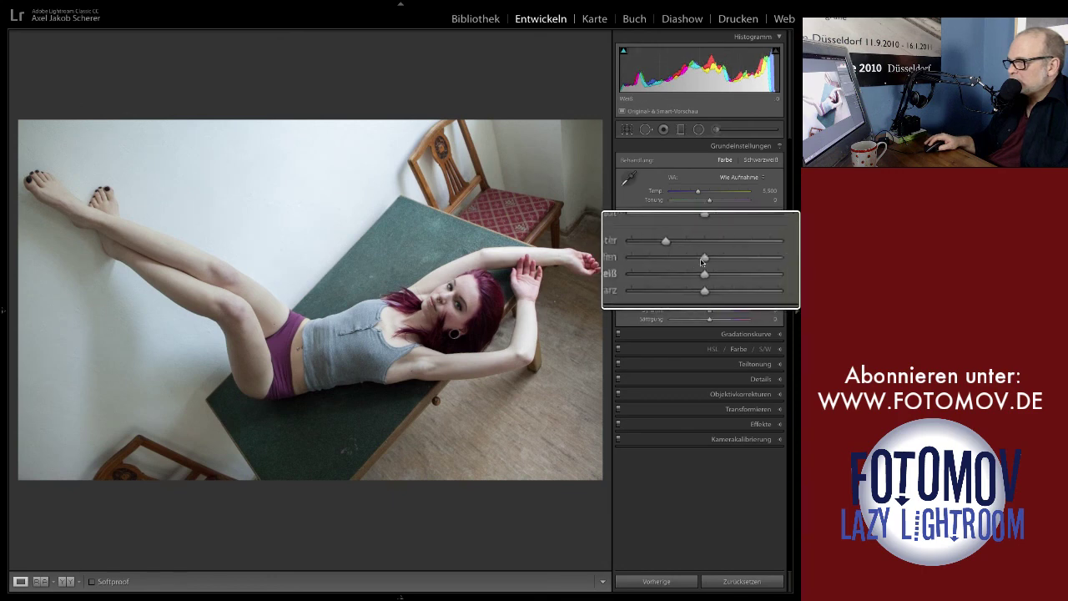
drag(699, 260, 701, 262)
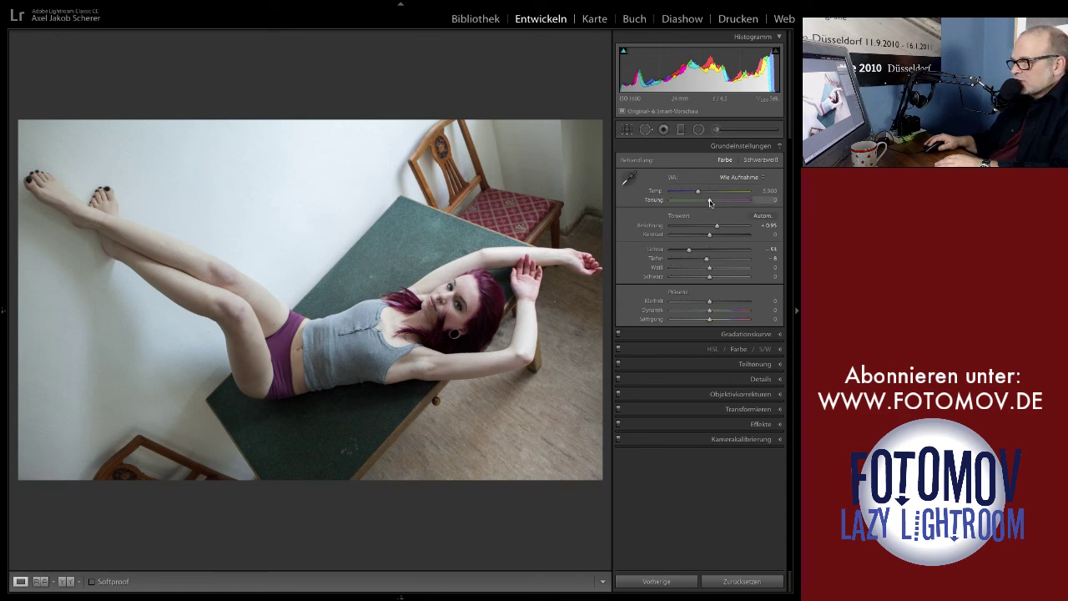
drag(710, 202, 712, 203)
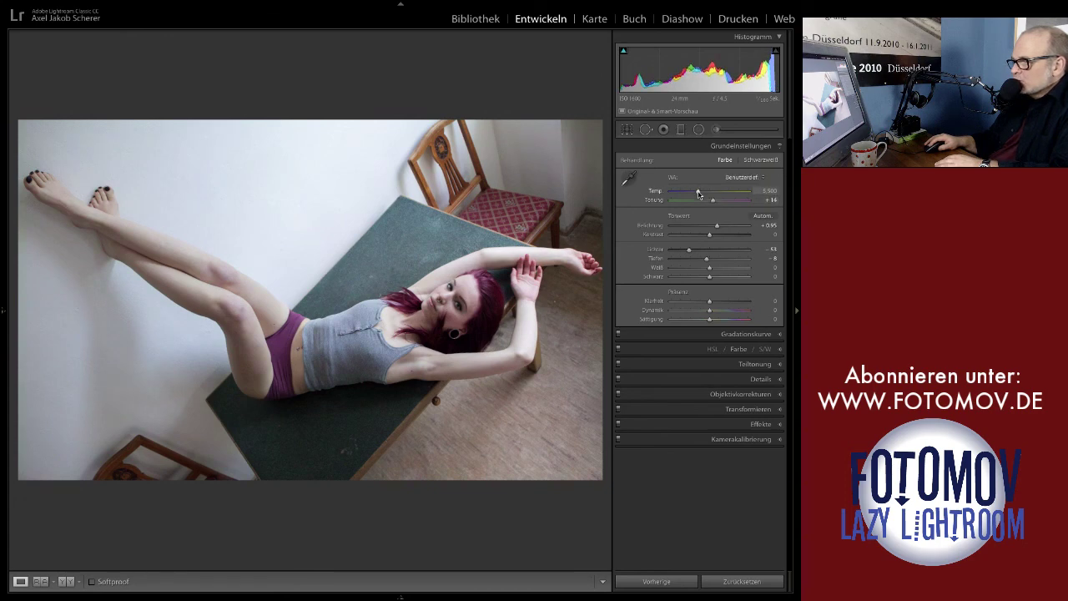
drag(699, 193, 697, 193)
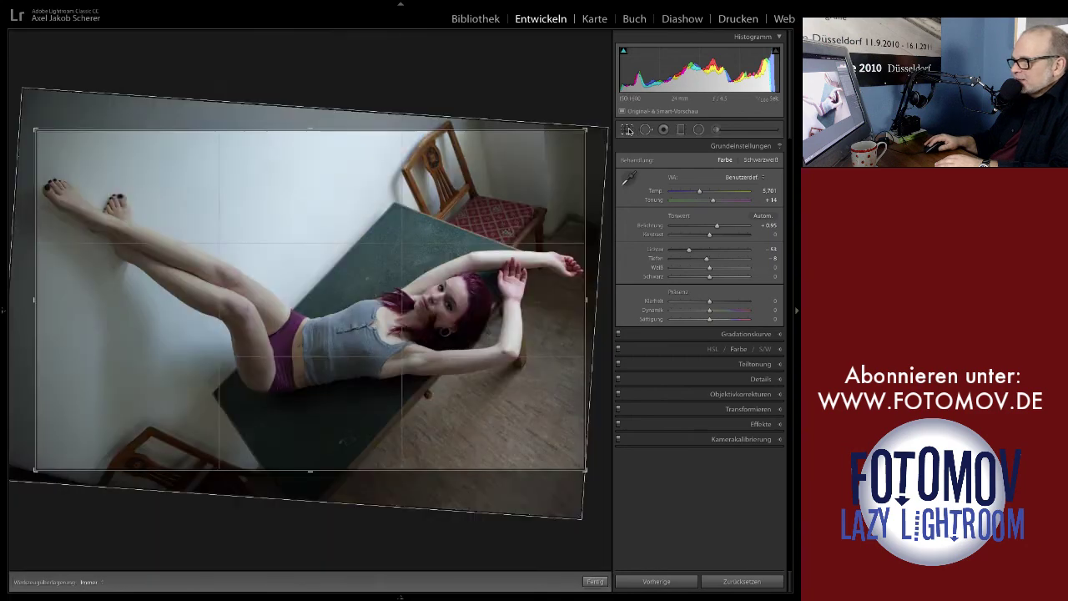
Step: Rotate the photo about 3 degrees in Crop & Straighten and confirm with Fertig
click(628, 129)
drag(607, 280, 584, 276)
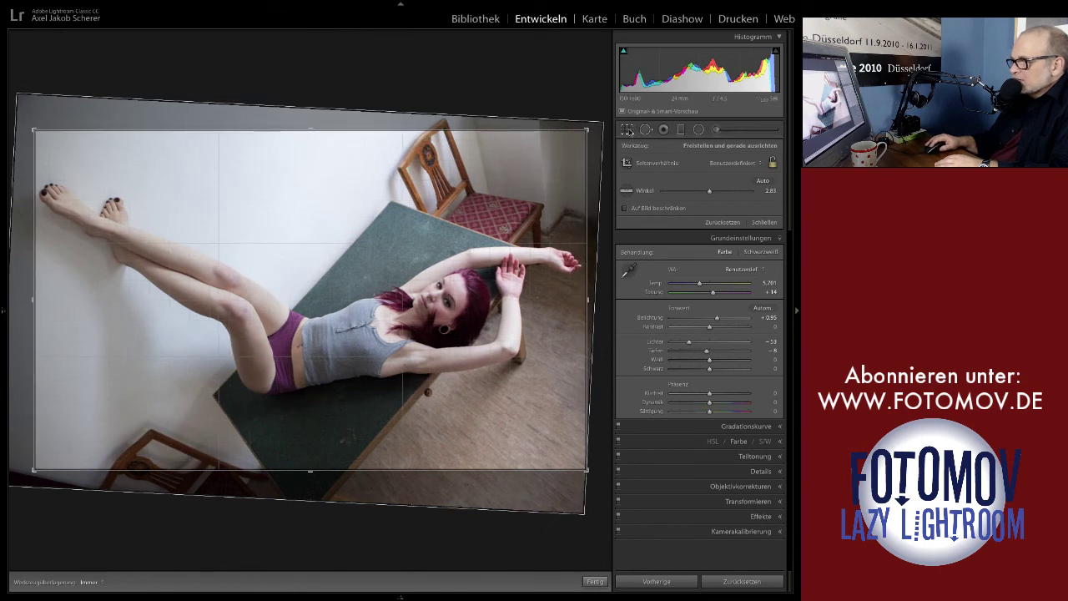
click(627, 130)
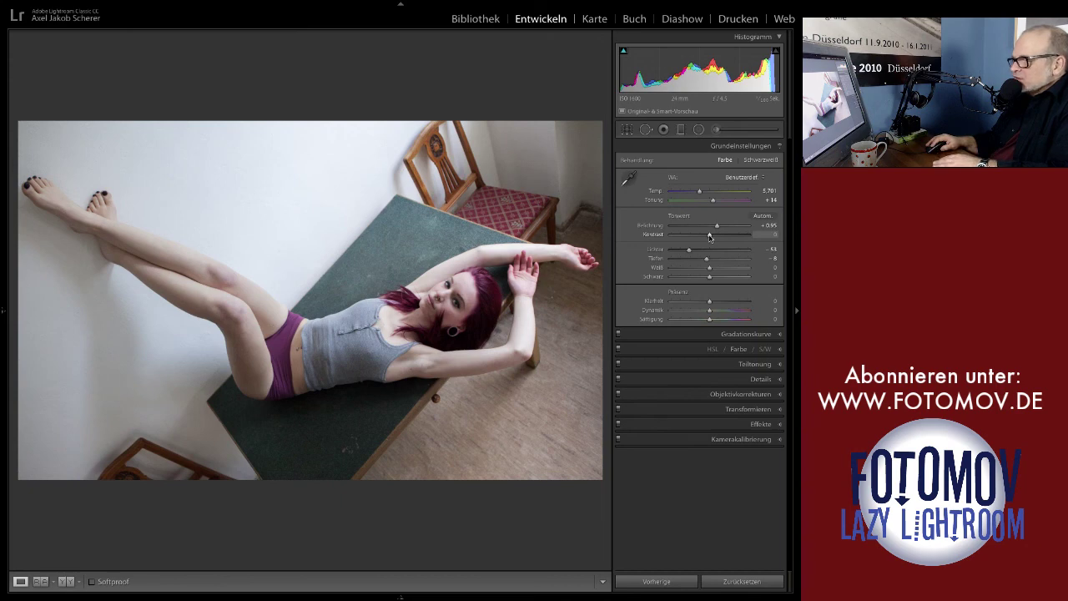
Step: Raise Kontrast to +55 and set Klarheit to about +8
drag(710, 238, 731, 240)
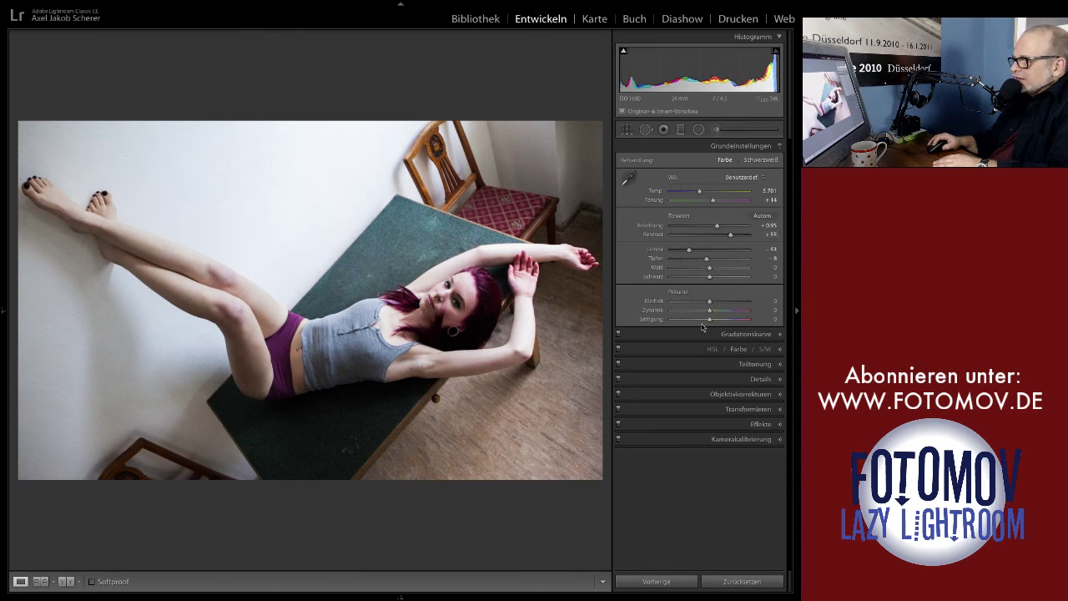
mouse_move(709, 305)
mouse_down()
mouse_move(723, 306)
mouse_move(713, 306)
mouse_up()
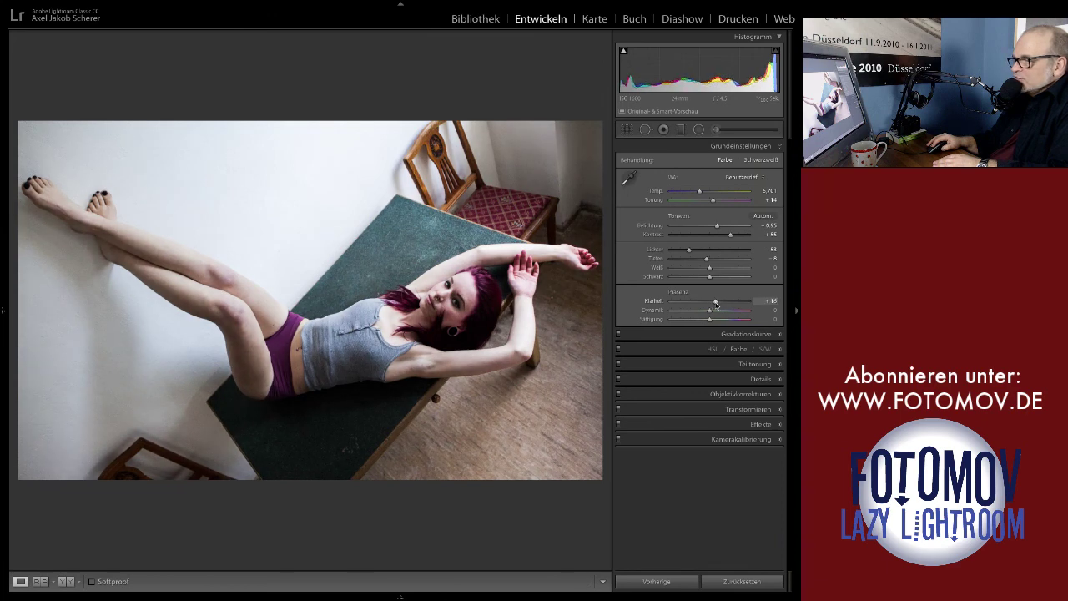
drag(717, 305, 715, 305)
drag(714, 304, 715, 306)
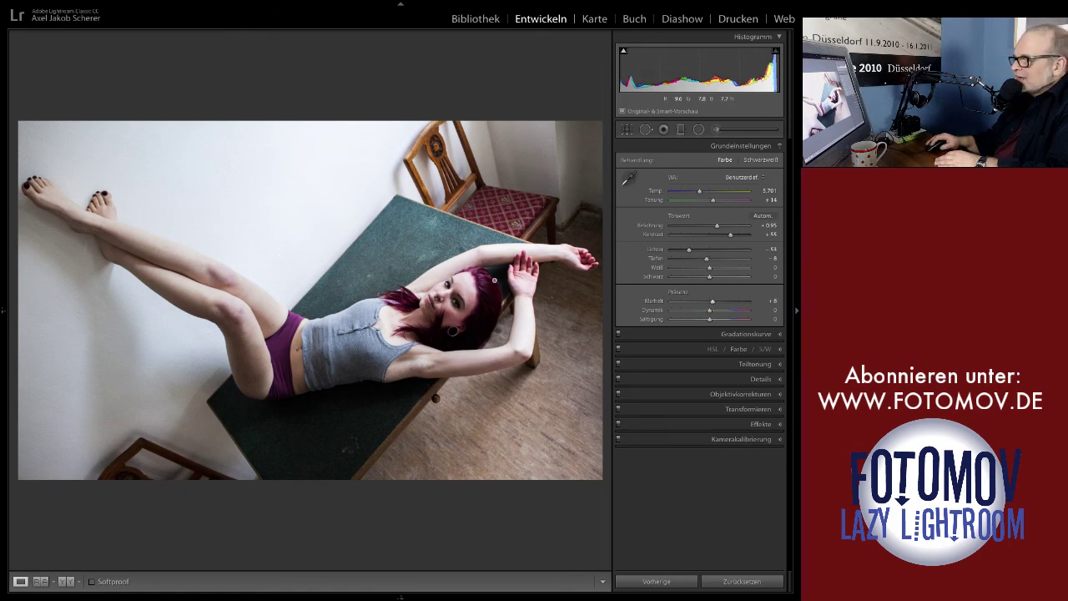
click(550, 315)
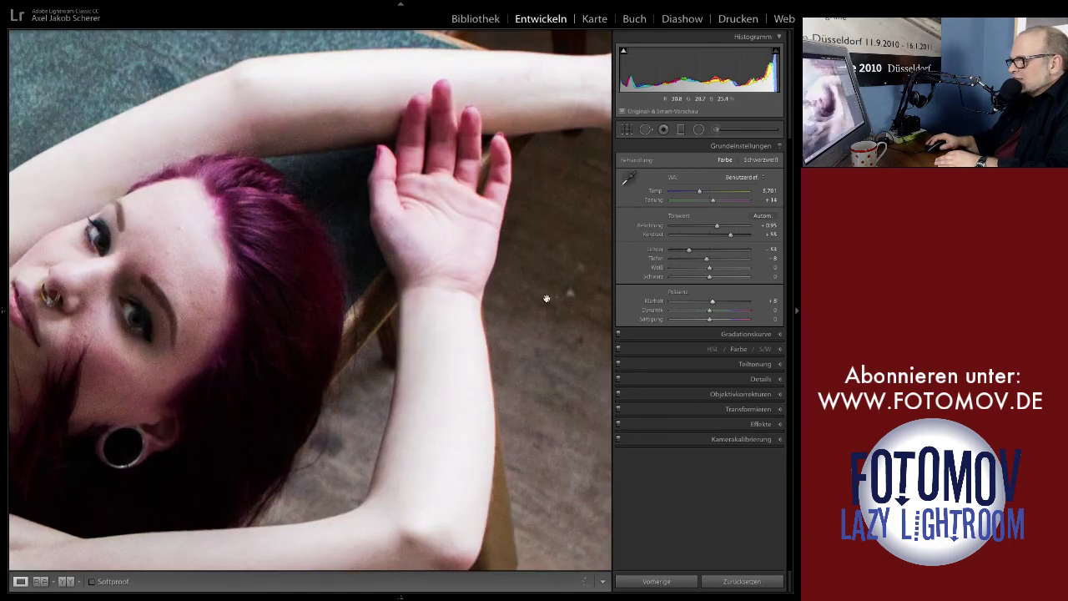
drag(547, 299, 487, 238)
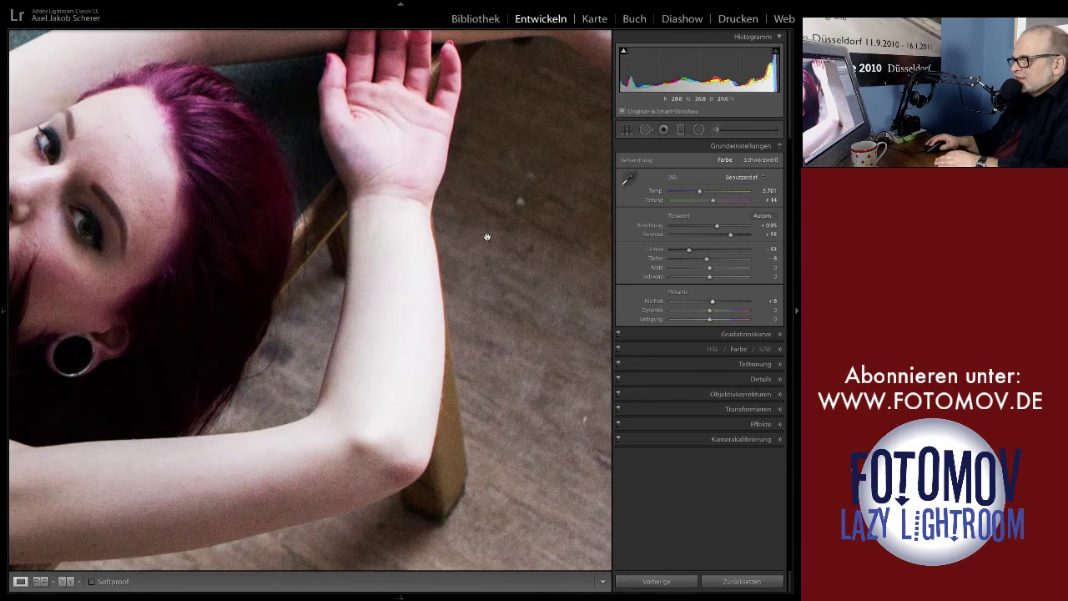
click(488, 237)
click(179, 286)
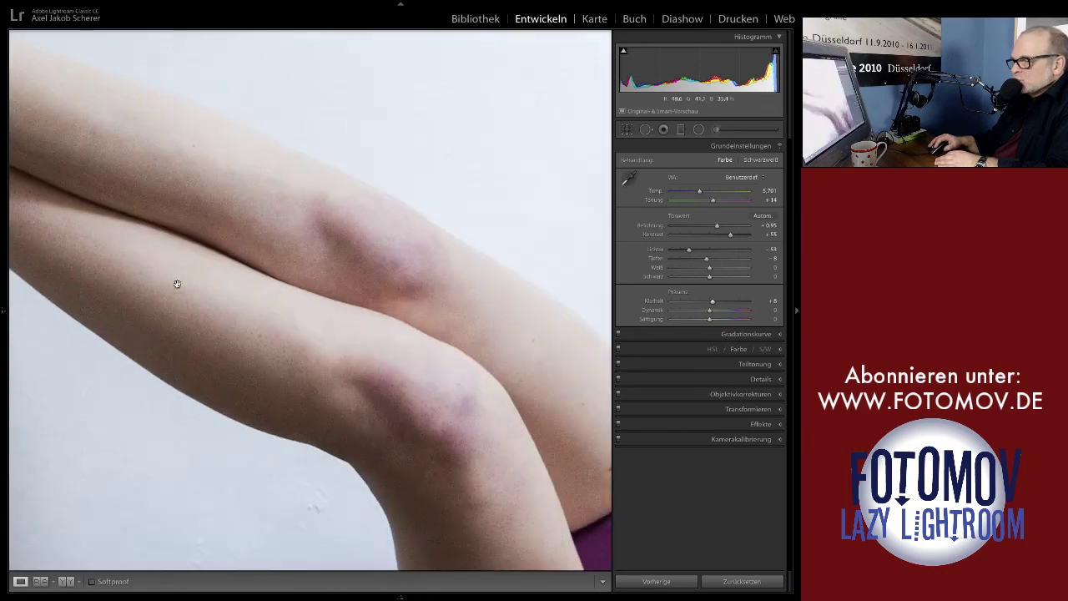
drag(457, 387, 396, 324)
click(481, 333)
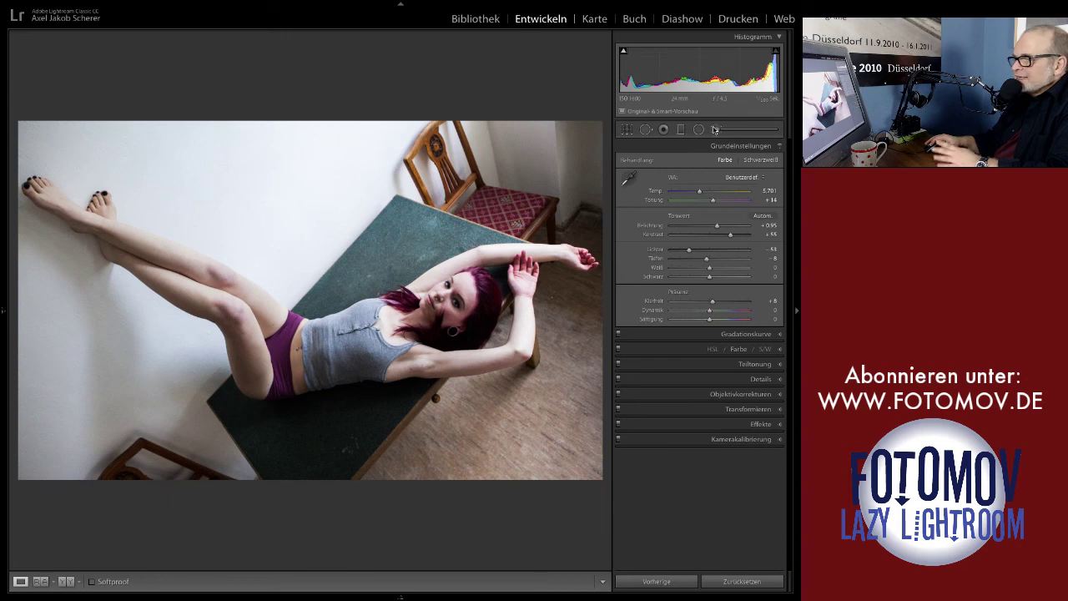
Step: Paint an Adjustment Brush over the legs with Klarheit -57, Kontrast -28, Belichtung +0.21
click(716, 129)
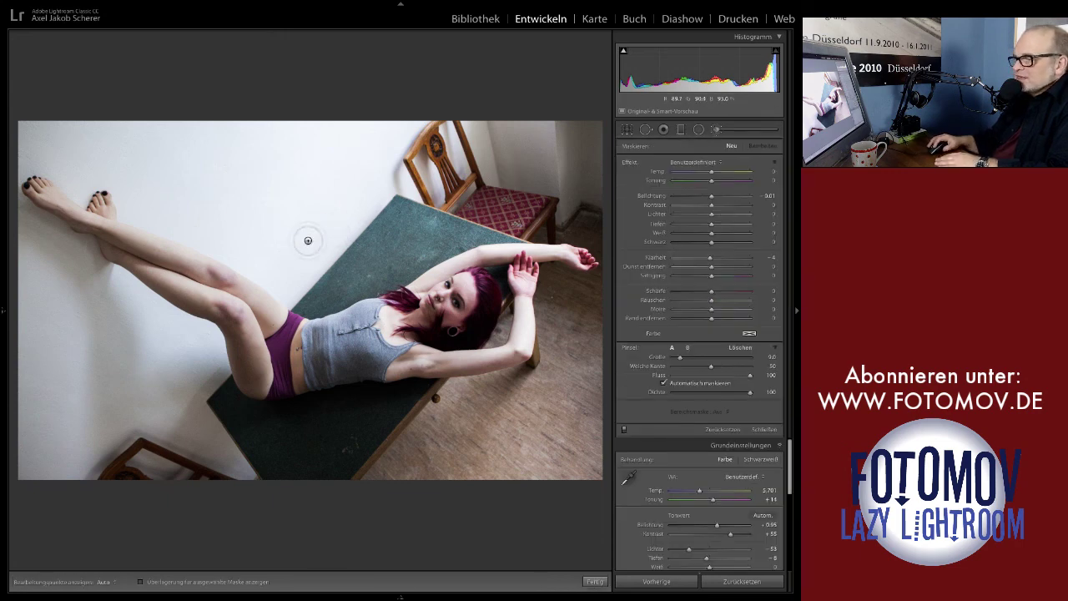
scroll(271, 265, up, 1)
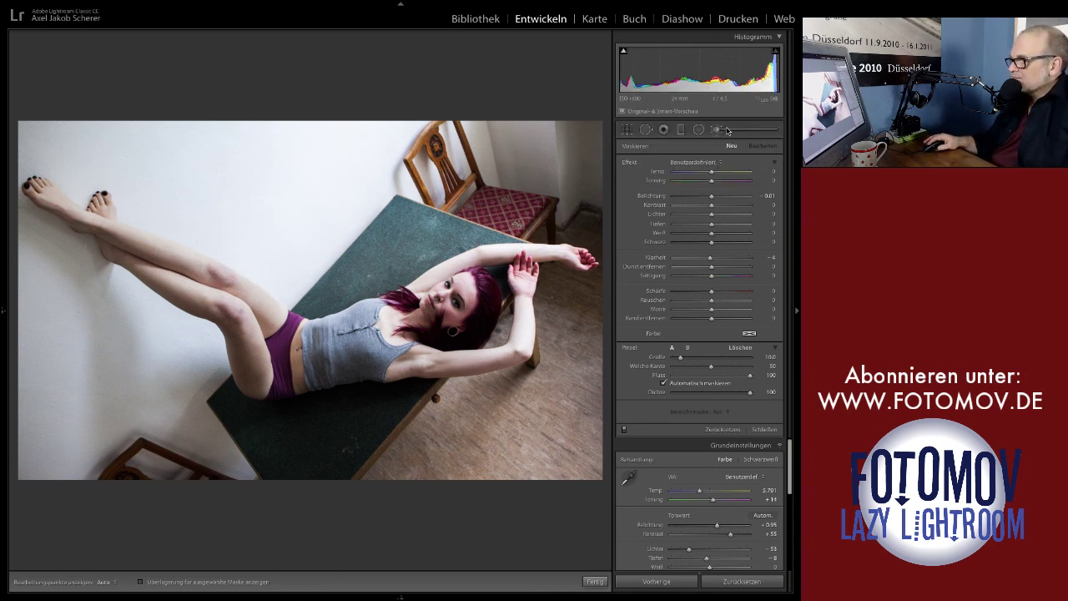
scroll(217, 274, down, 2)
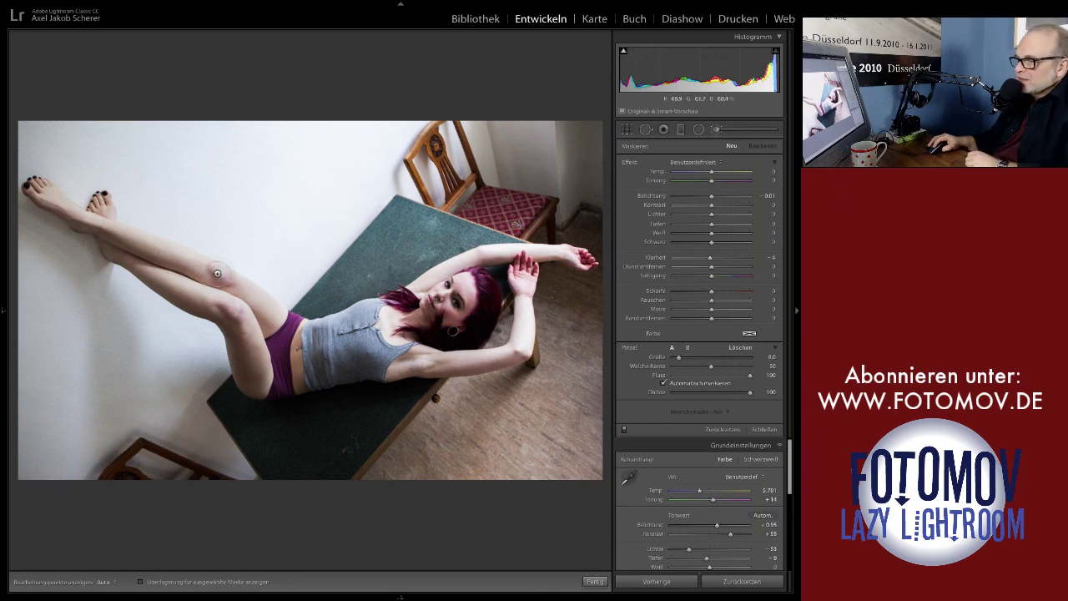
drag(213, 271, 222, 308)
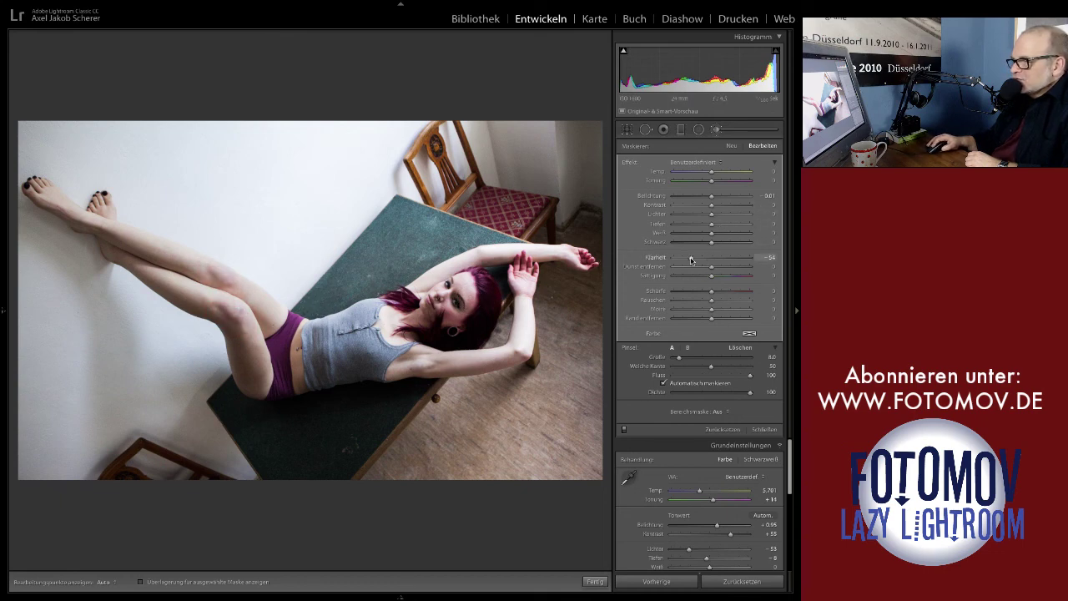
drag(708, 261, 728, 261)
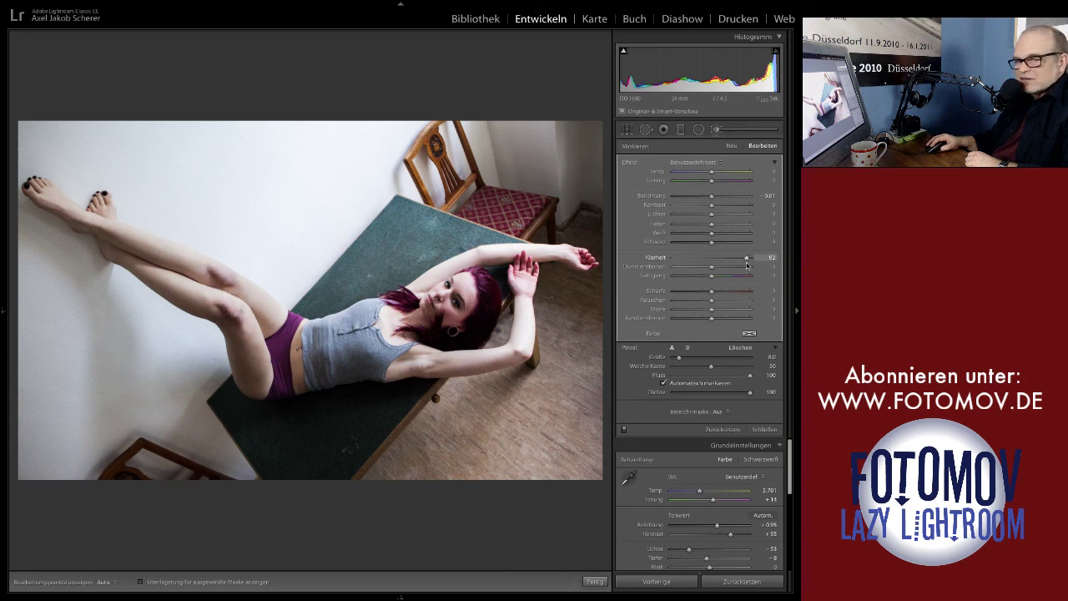
mouse_move(747, 265)
mouse_down()
mouse_move(676, 263)
mouse_move(709, 264)
mouse_move(695, 264)
mouse_up()
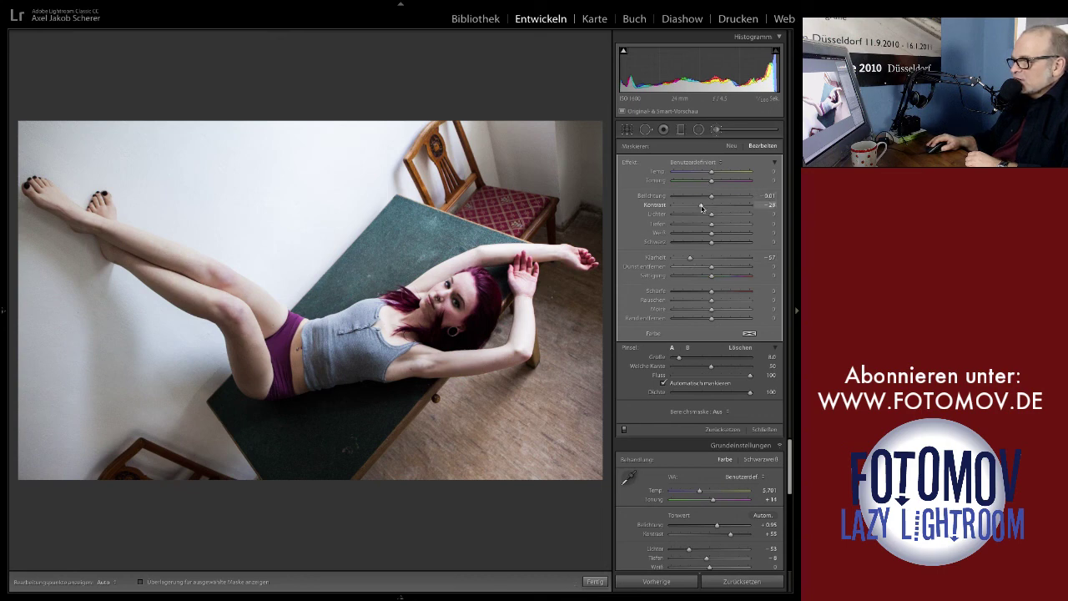
drag(713, 199, 715, 199)
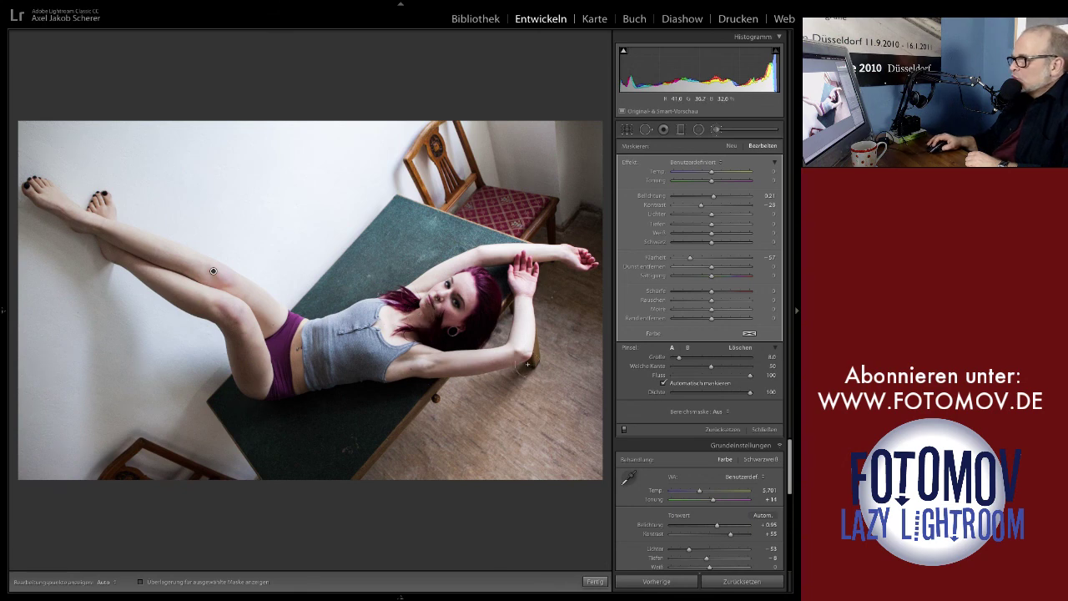
Step: Paint a new brush adjustment over the arms, clean up its mask, and set exposure to +0.57
click(737, 146)
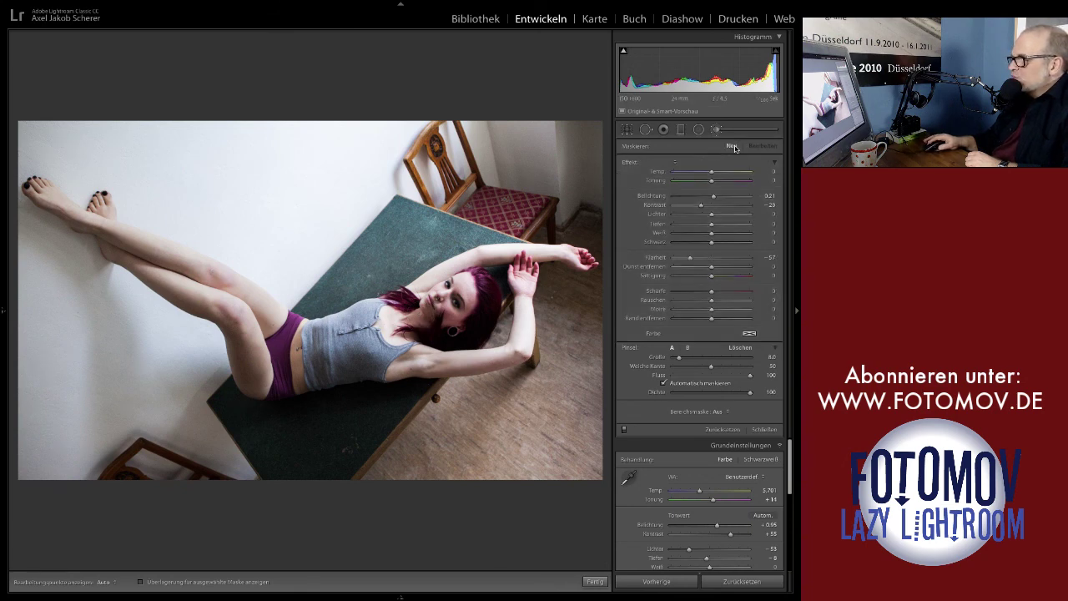
scroll(519, 335, up, 2)
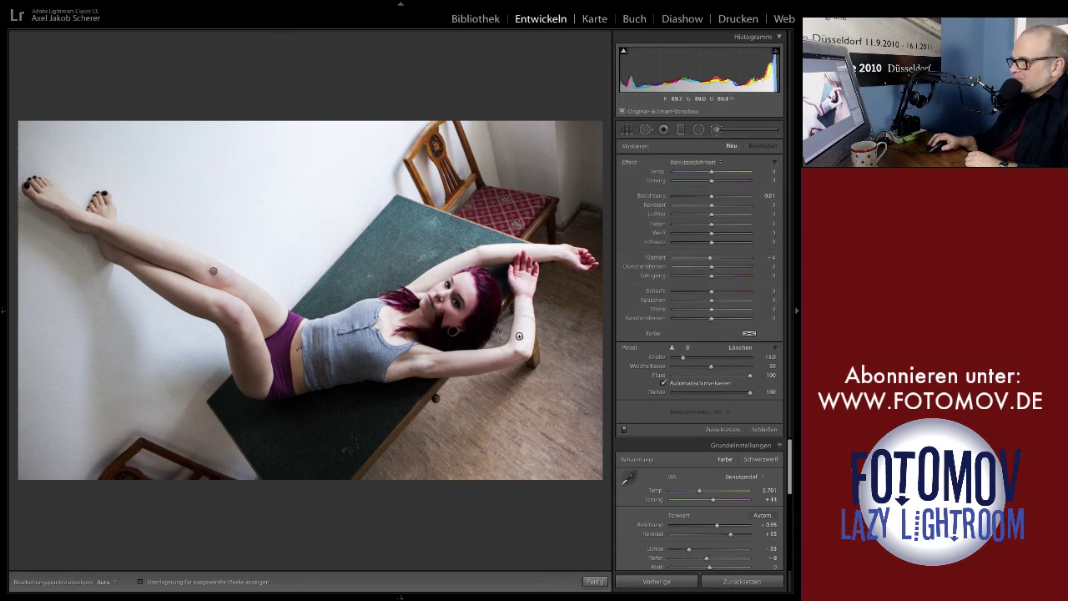
scroll(499, 349, down, 2)
key(h)
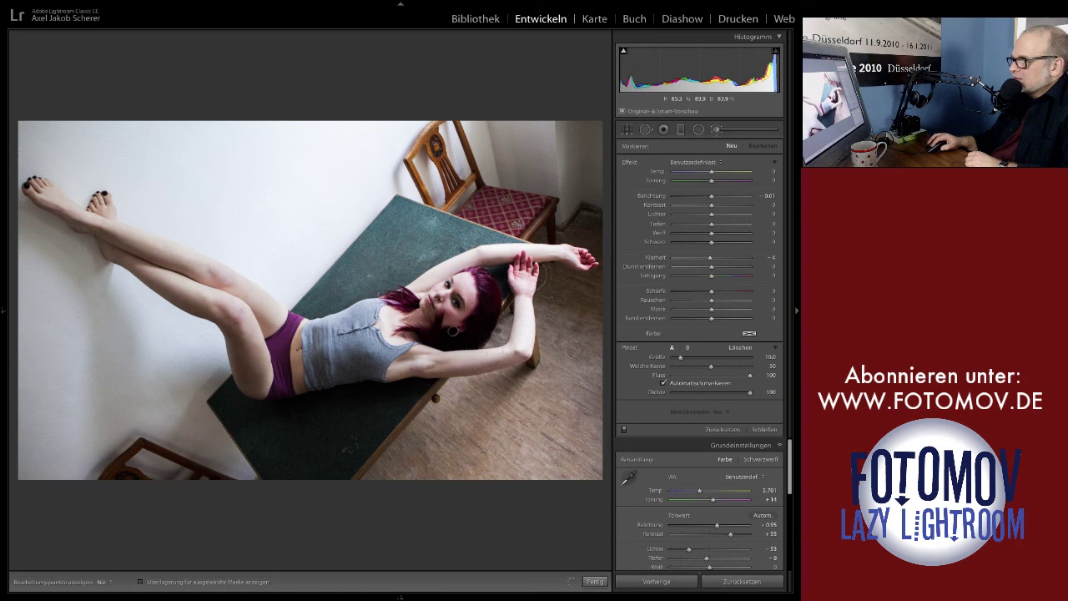
click(487, 353)
key(h)
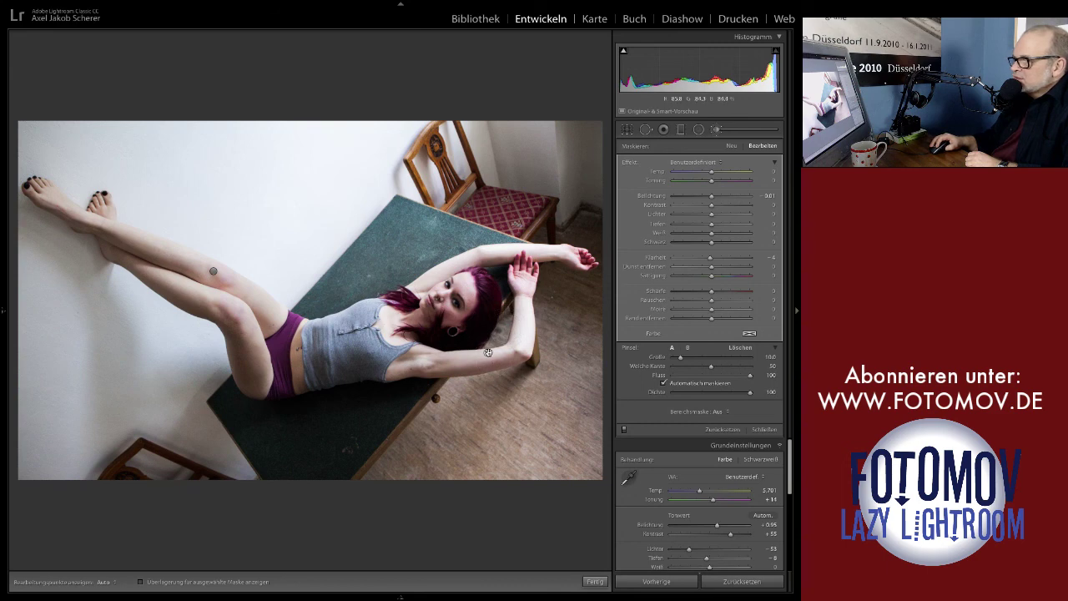
key(o)
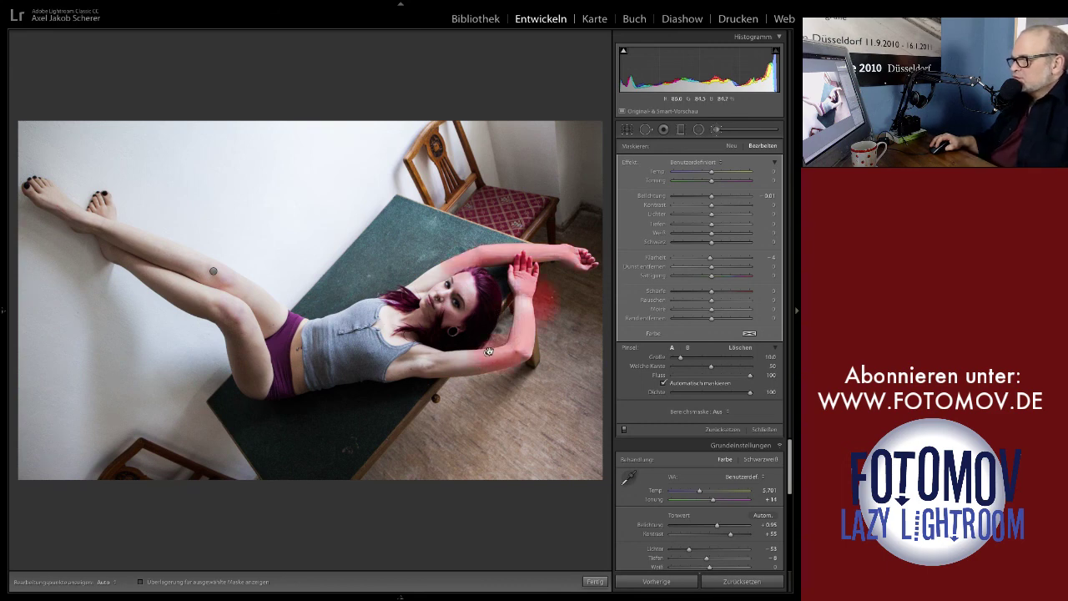
key(alt)
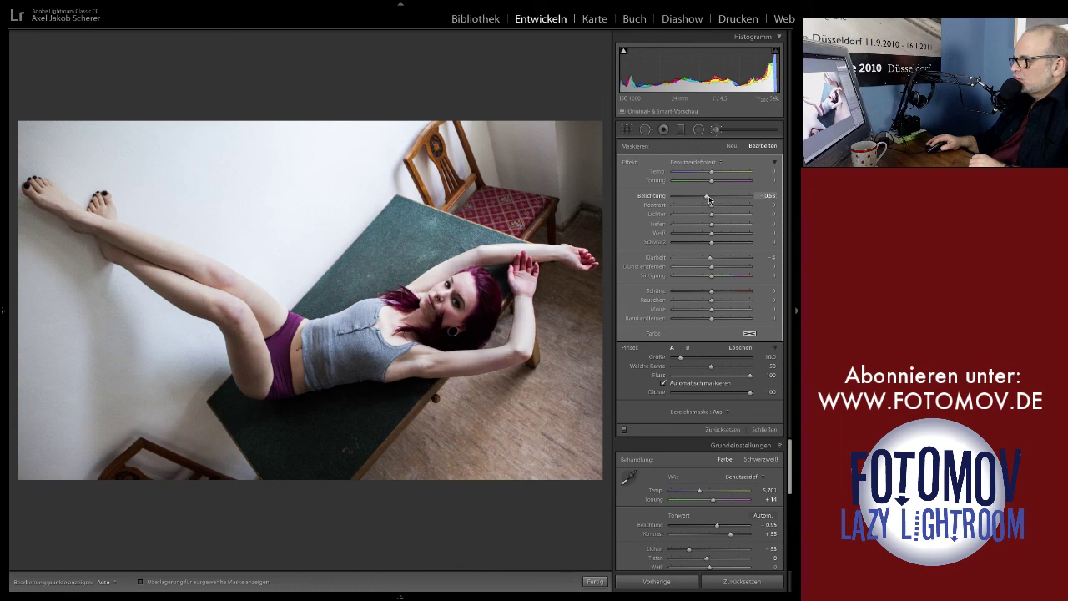
drag(712, 201, 712, 200)
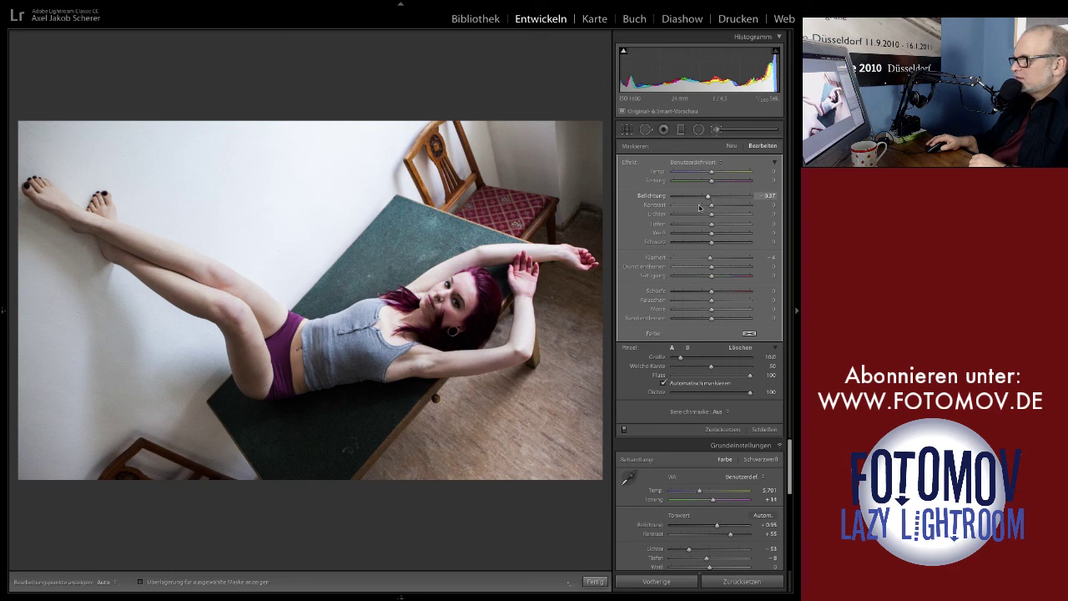
Step: Start another brush adjustment and paint it near the hands
click(732, 147)
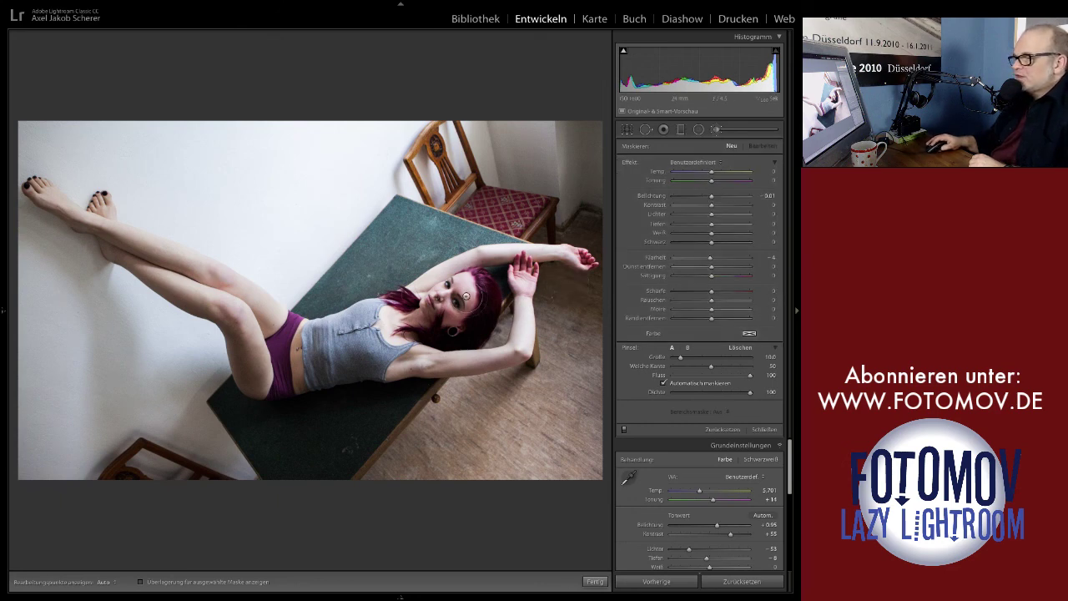
click(522, 274)
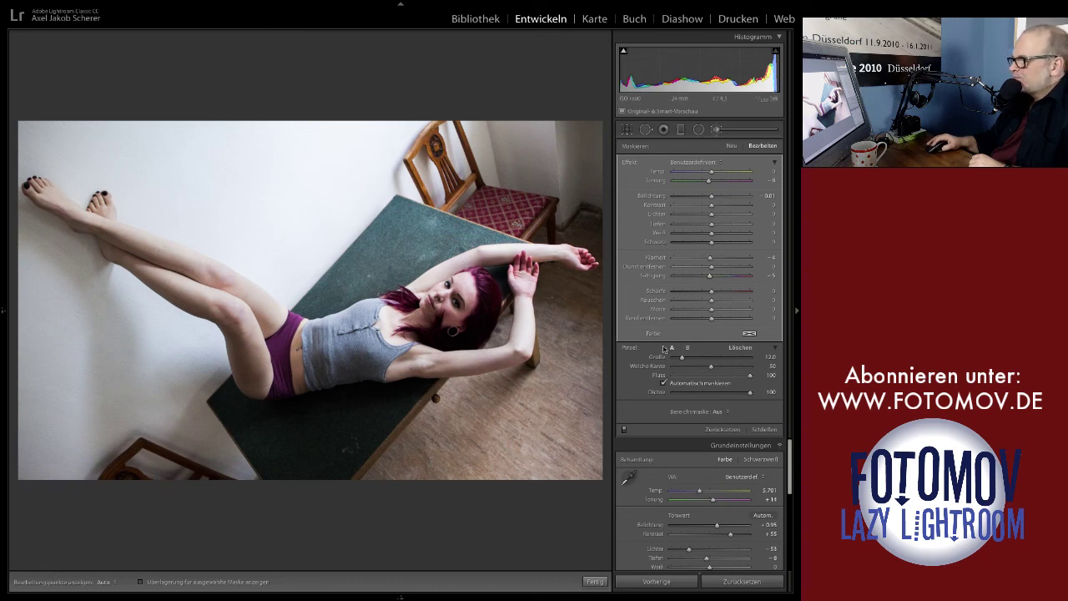
click(715, 131)
click(715, 130)
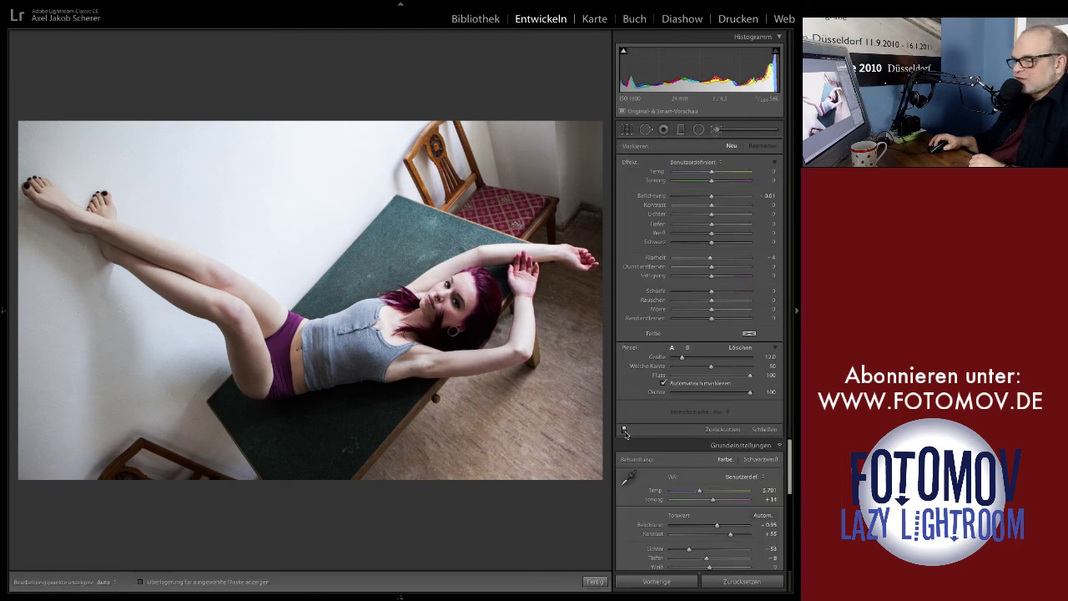
Step: Toggle the brush edits off and on to compare, leave them on, and close the brush
click(625, 429)
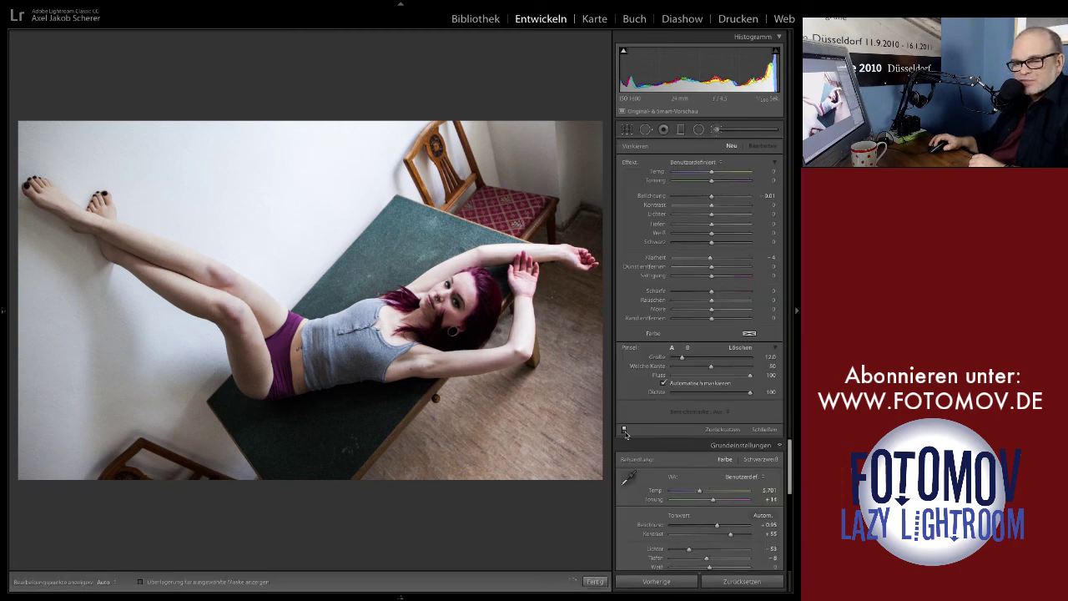
click(624, 429)
click(625, 429)
click(624, 429)
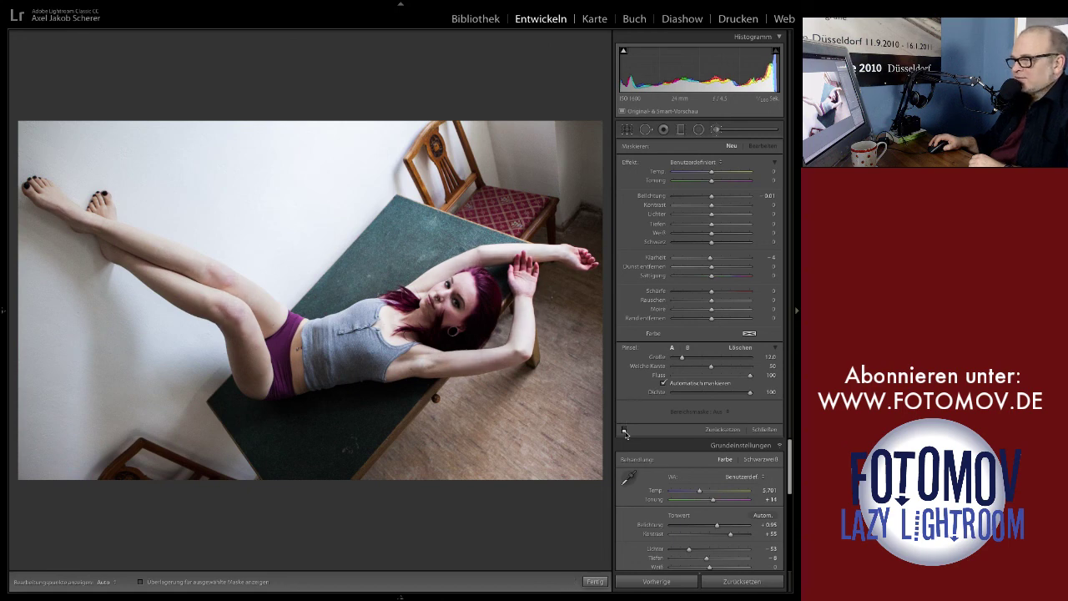
click(625, 430)
click(624, 430)
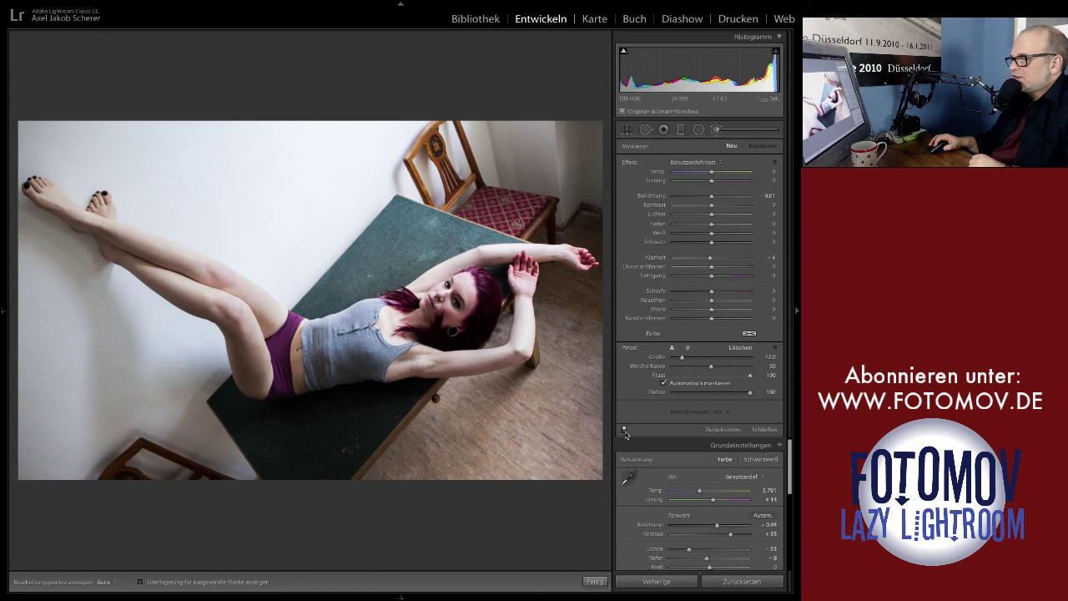
click(625, 430)
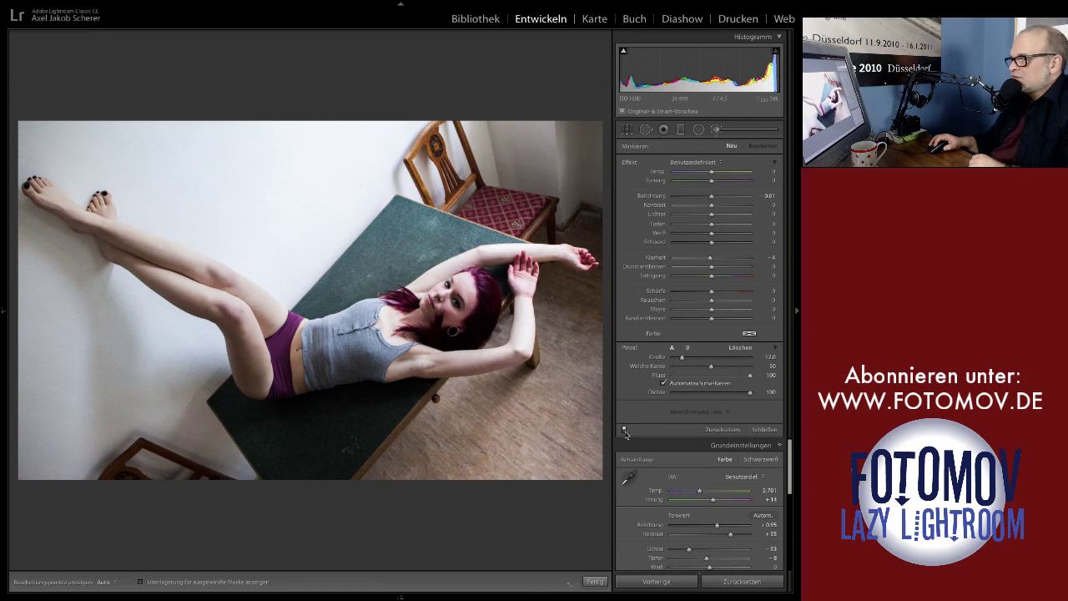
click(624, 430)
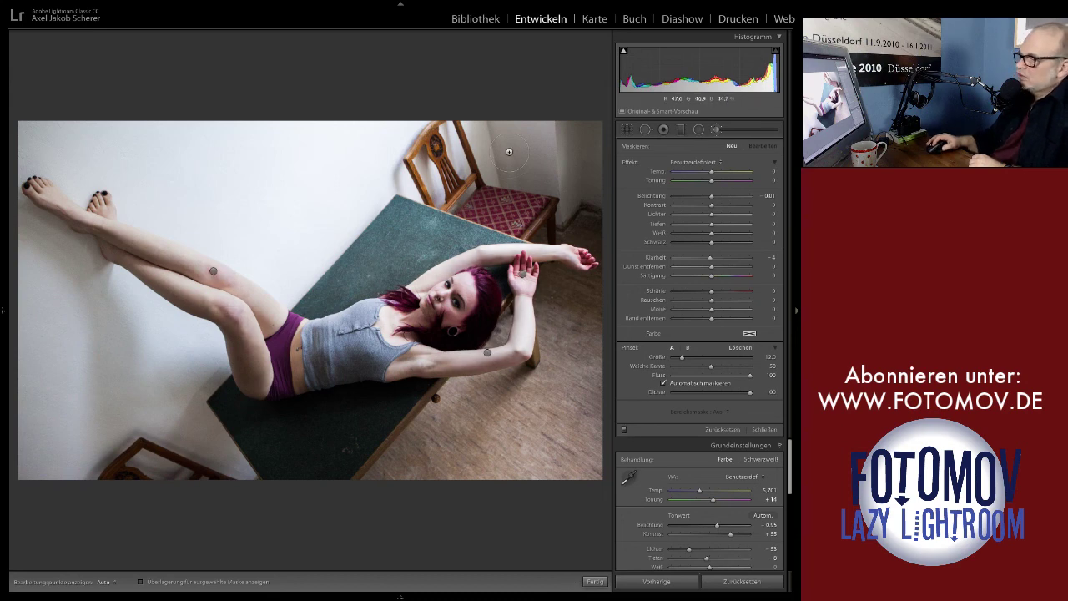
click(716, 130)
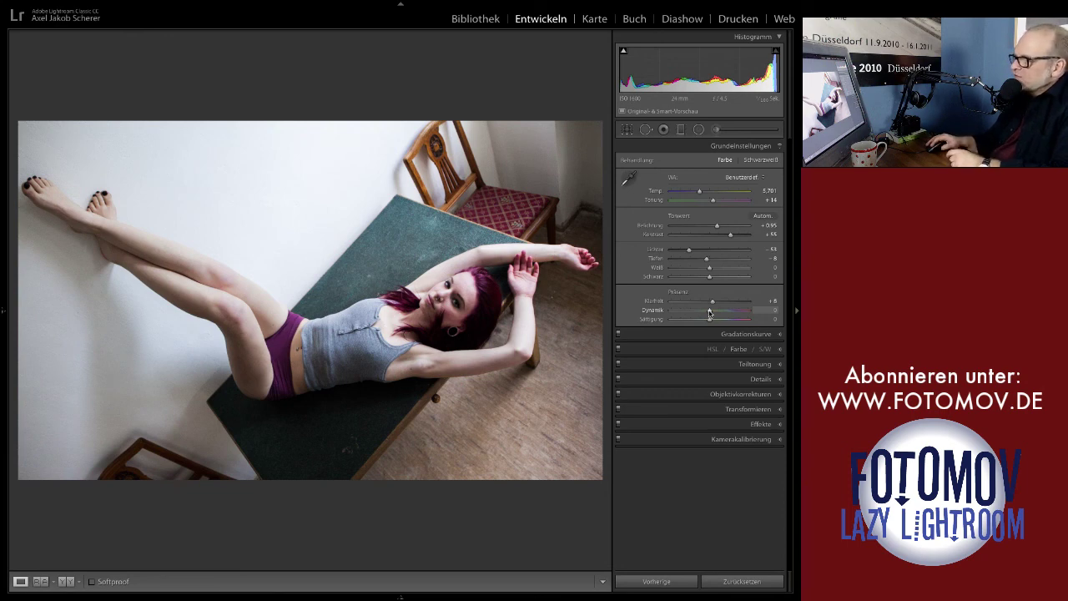
Step: Lower vibrance to -10 and expand the Transform panel
mouse_move(709, 311)
mouse_down()
mouse_move(735, 314)
mouse_move(708, 317)
mouse_up()
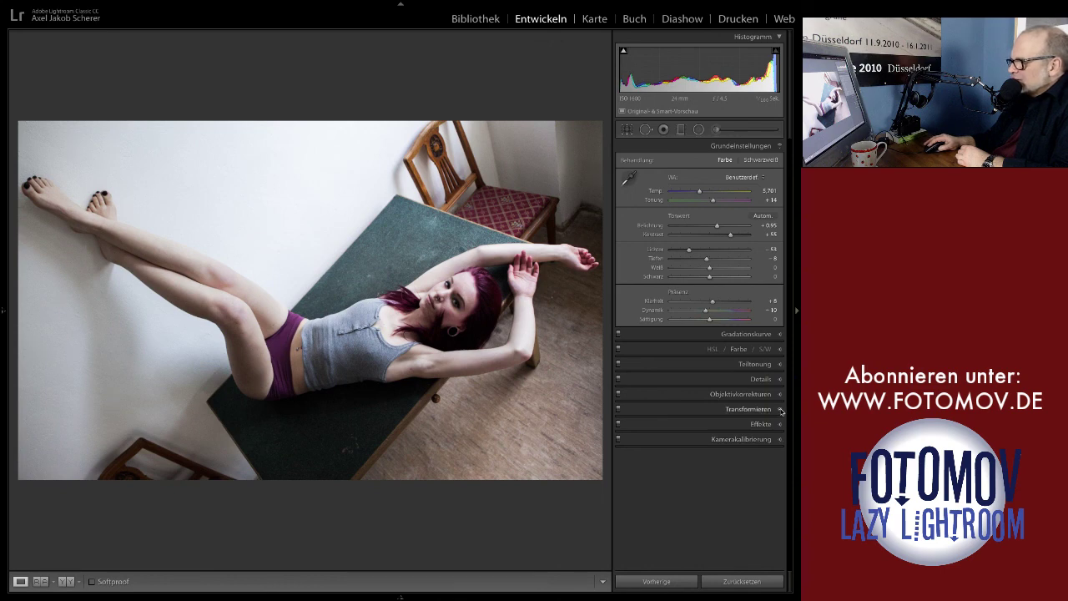
click(781, 410)
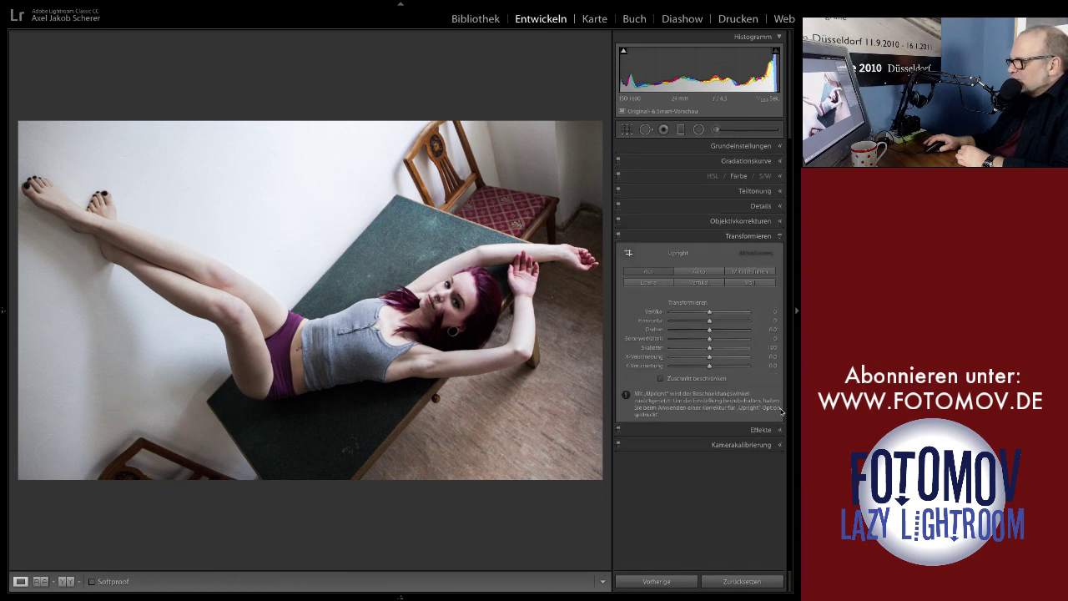
Step: Add a Color Priority post-crop vignette with amount -53 and highlights 55
click(781, 235)
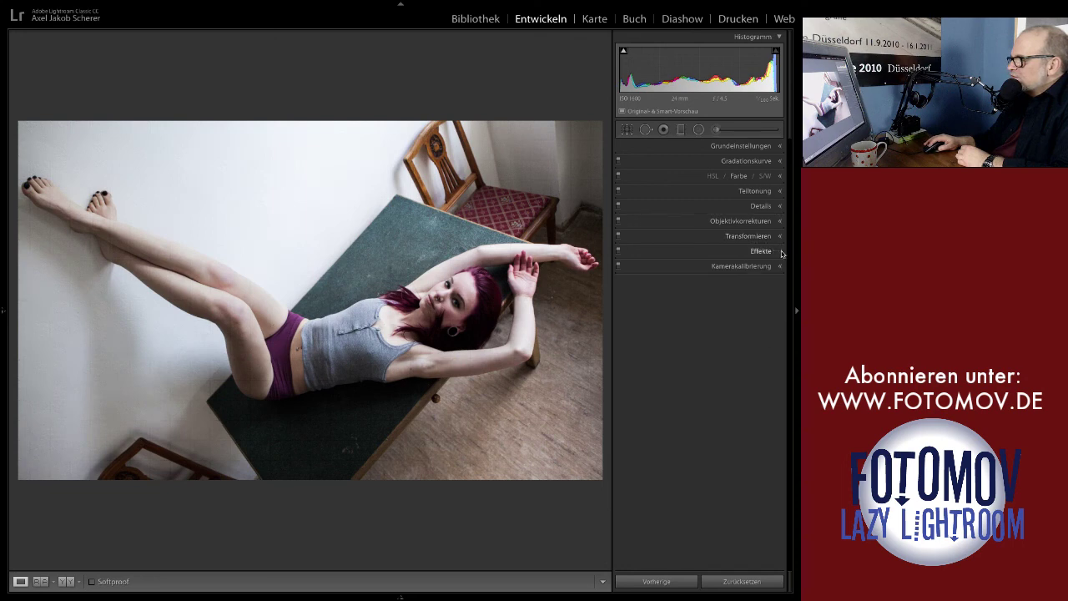
click(781, 251)
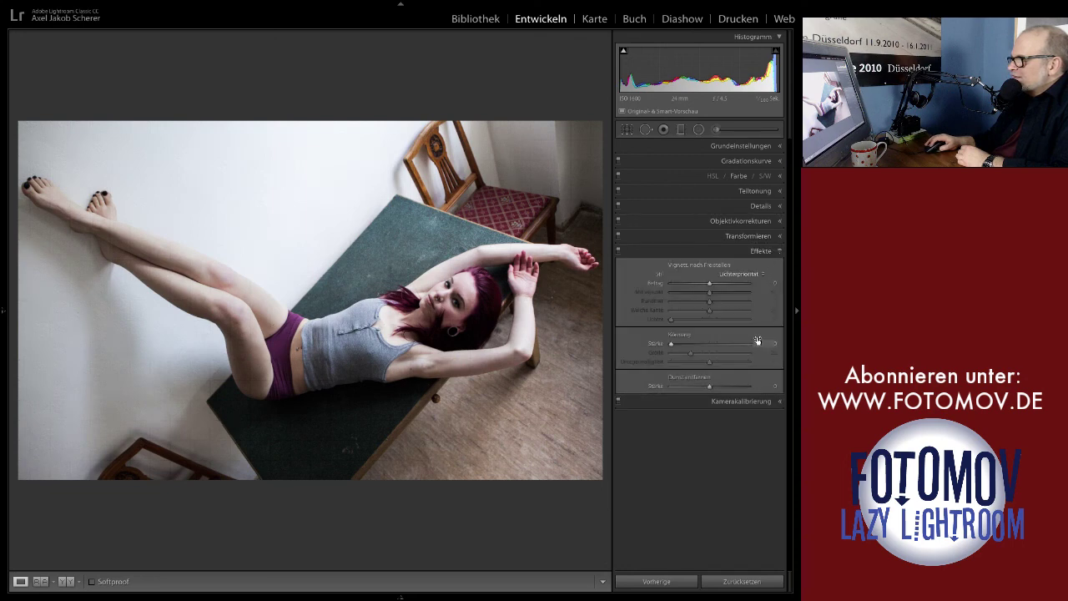
click(739, 277)
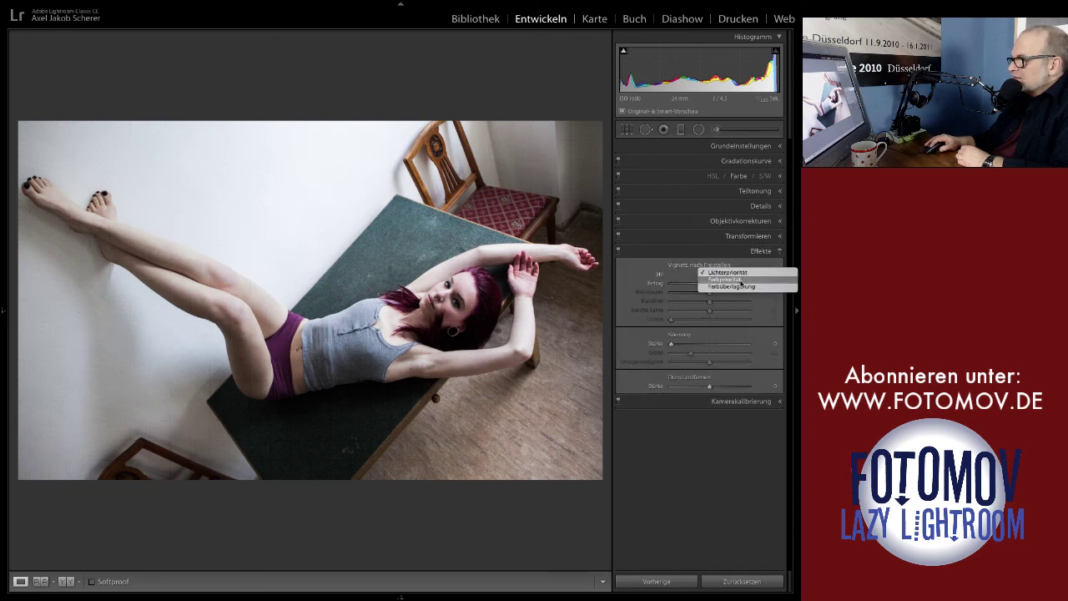
click(740, 282)
drag(711, 284, 687, 283)
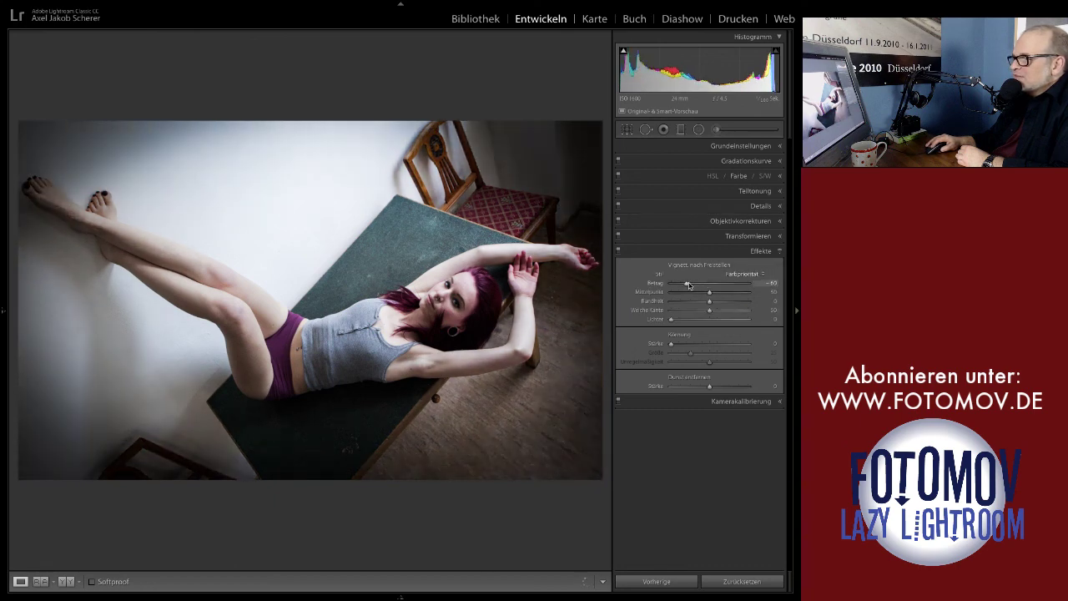
drag(686, 285, 689, 285)
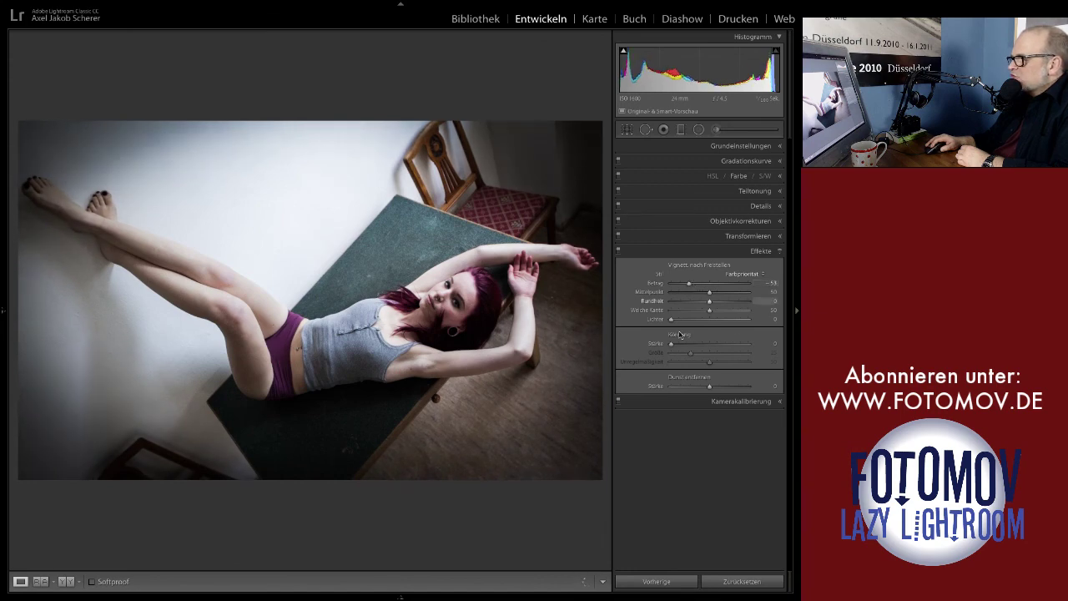
drag(672, 320, 714, 323)
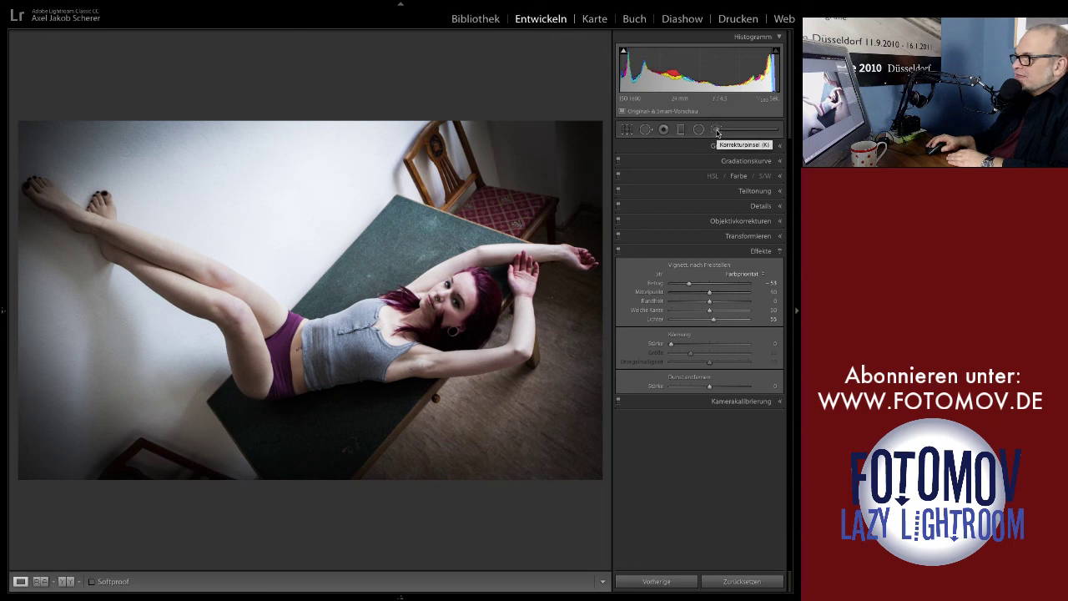
Step: Edit the wall brush adjustment to exposure +0.37, clarity +79 and shadows -39
click(717, 131)
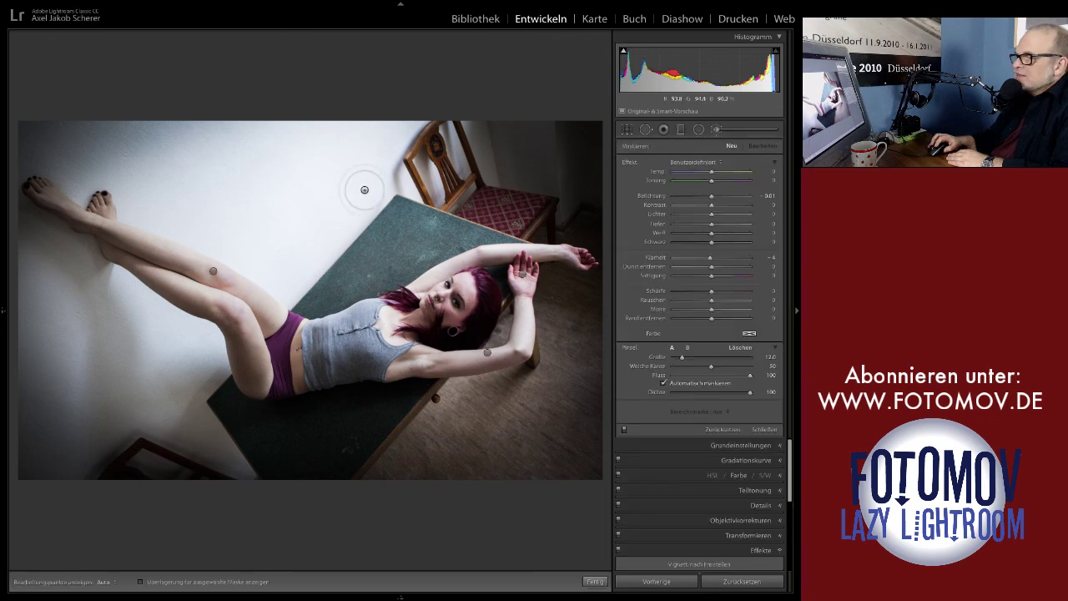
scroll(377, 160, up, 1)
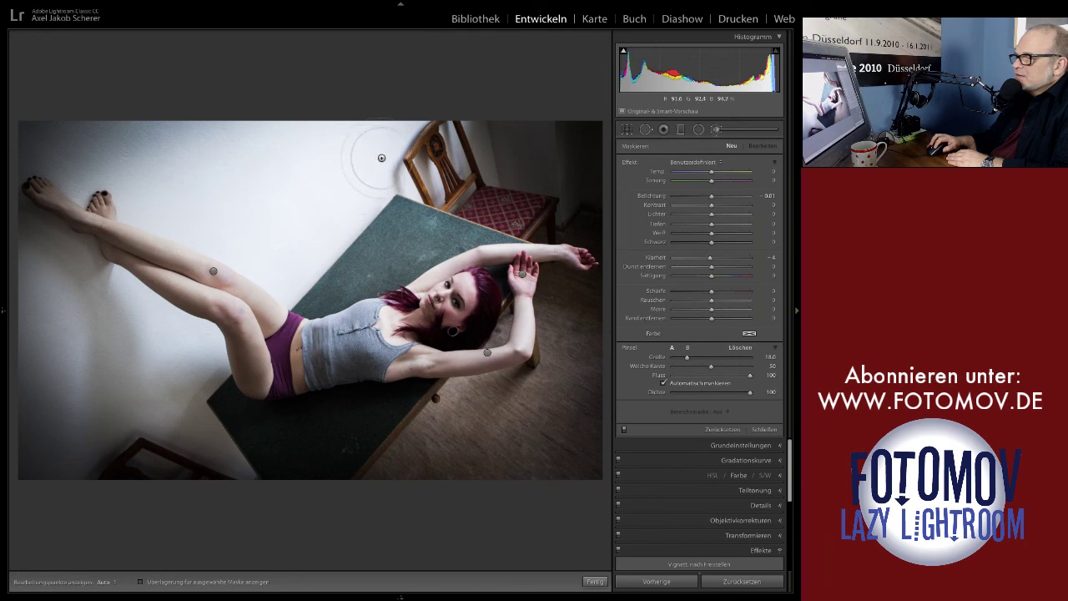
click(288, 242)
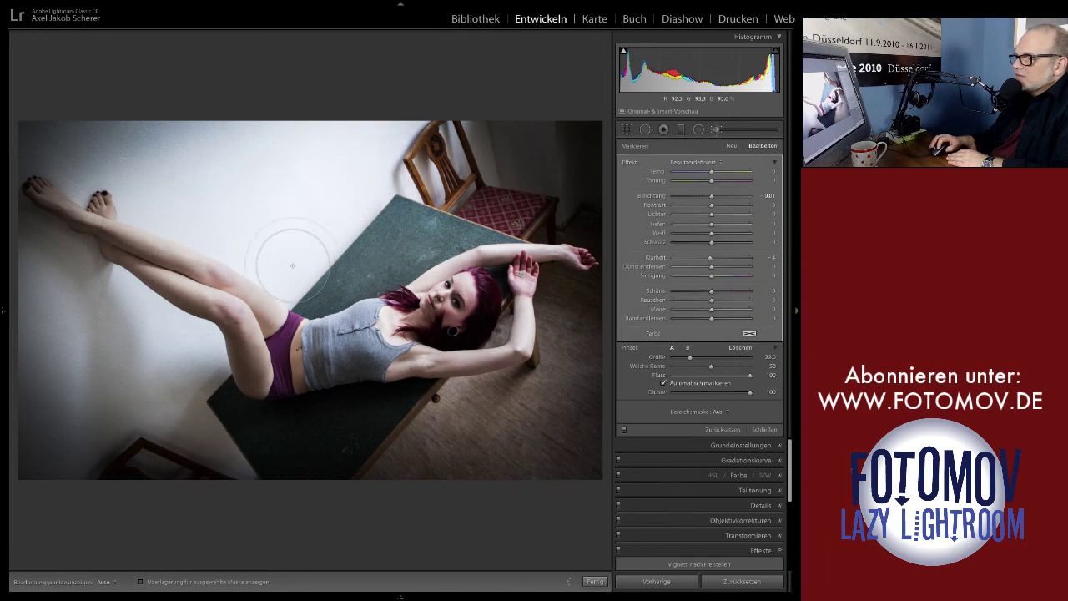
scroll(147, 190, up, 1)
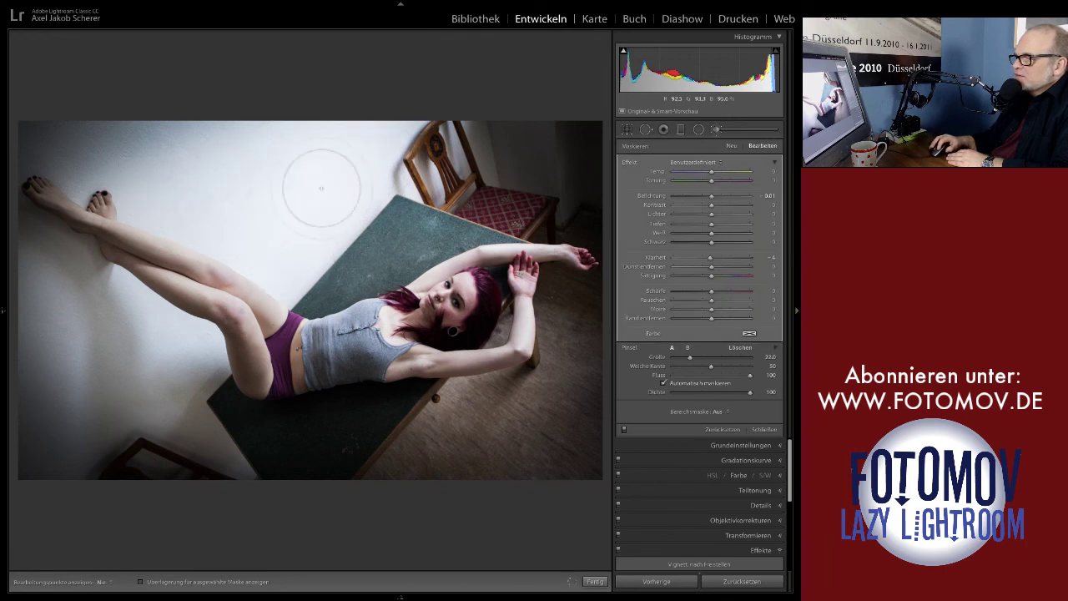
key(h)
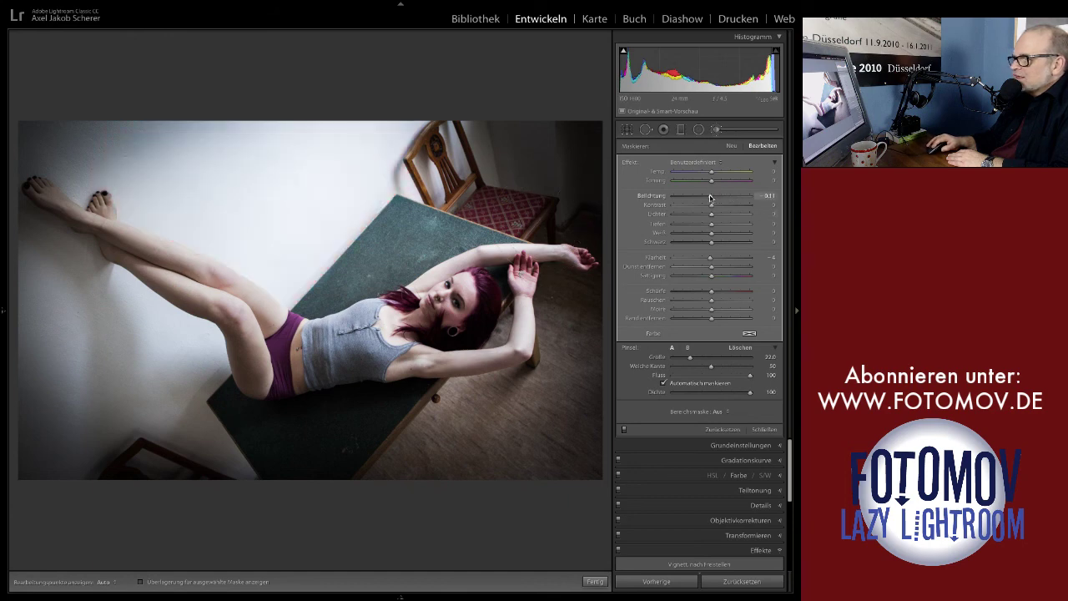
drag(710, 198, 709, 197)
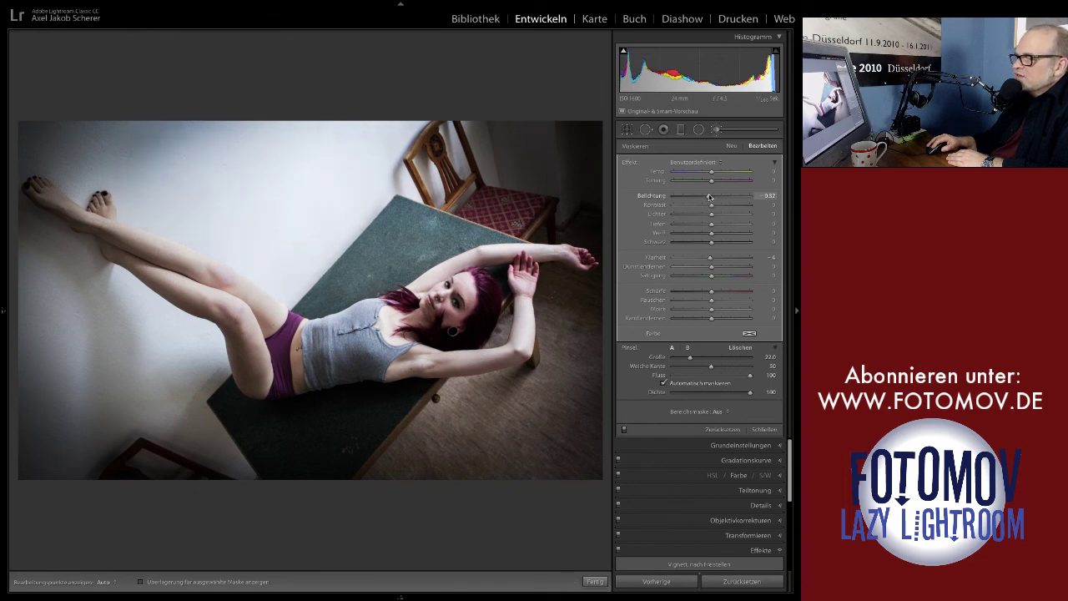
drag(710, 197, 707, 197)
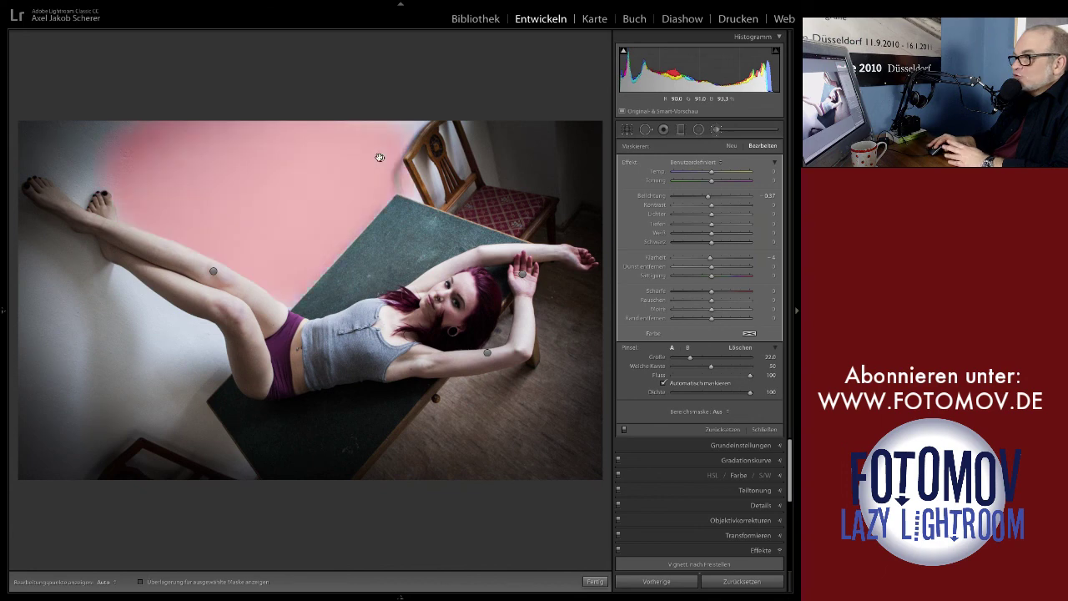
scroll(573, 179, up, 1)
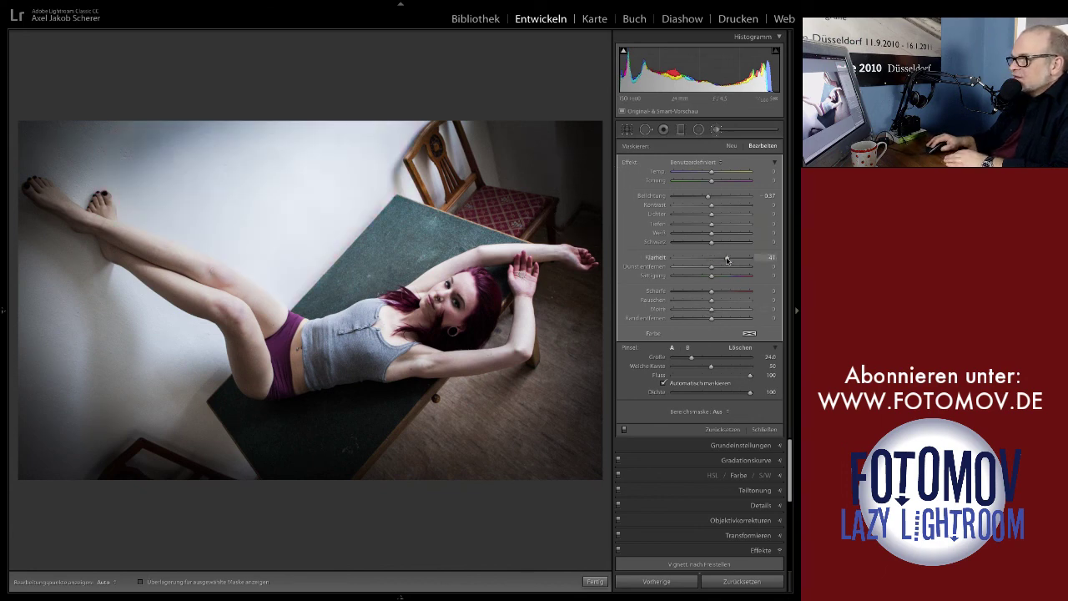
click(687, 258)
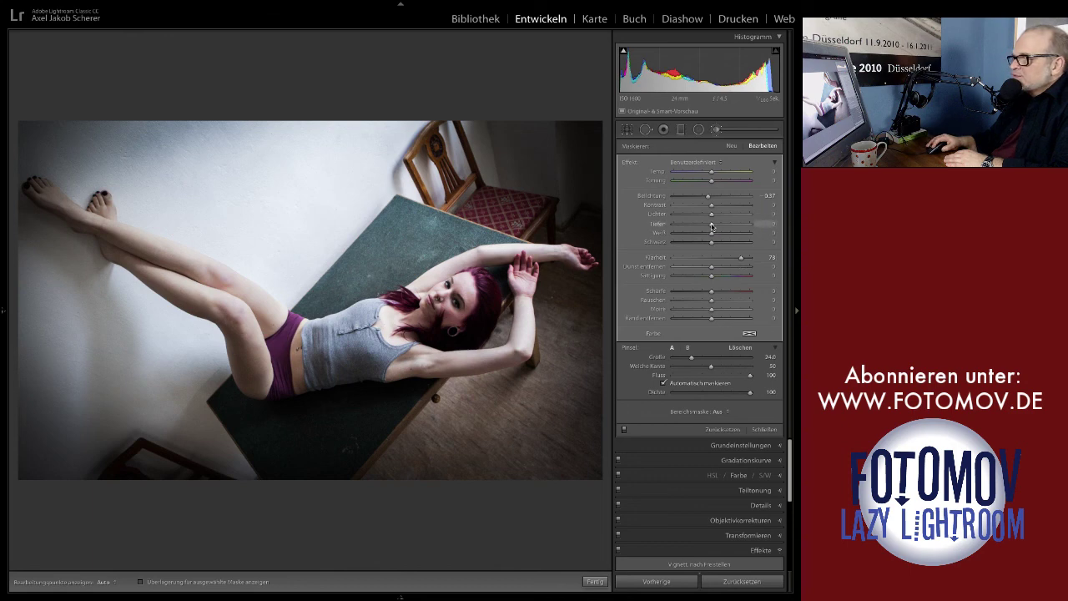
drag(708, 225, 697, 226)
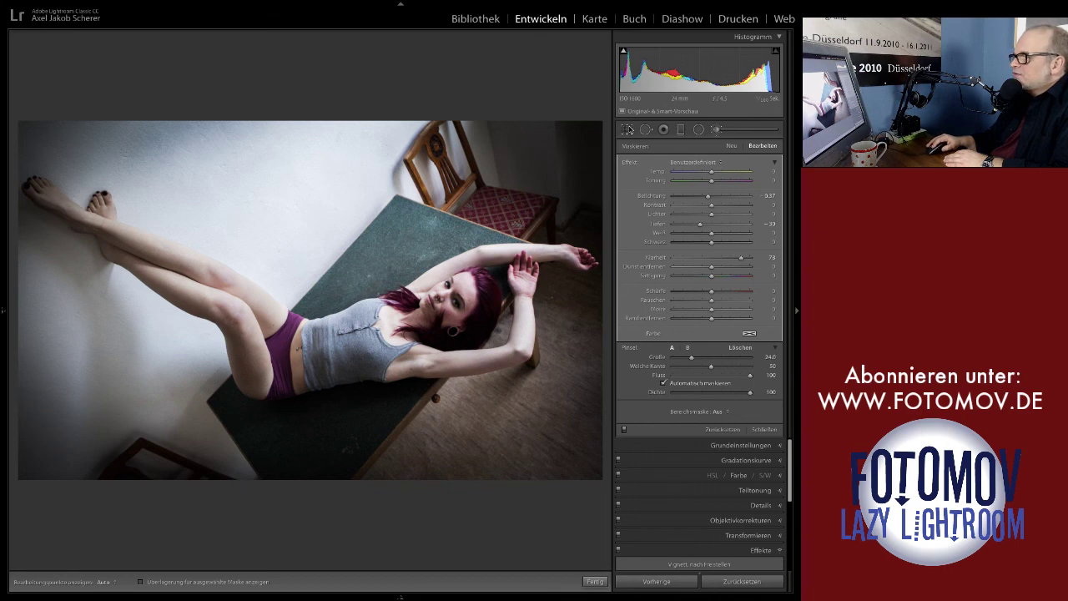
Step: Trim the top of the 2.85°-straightened crop, apply it, then recheck and reapply
key(r)
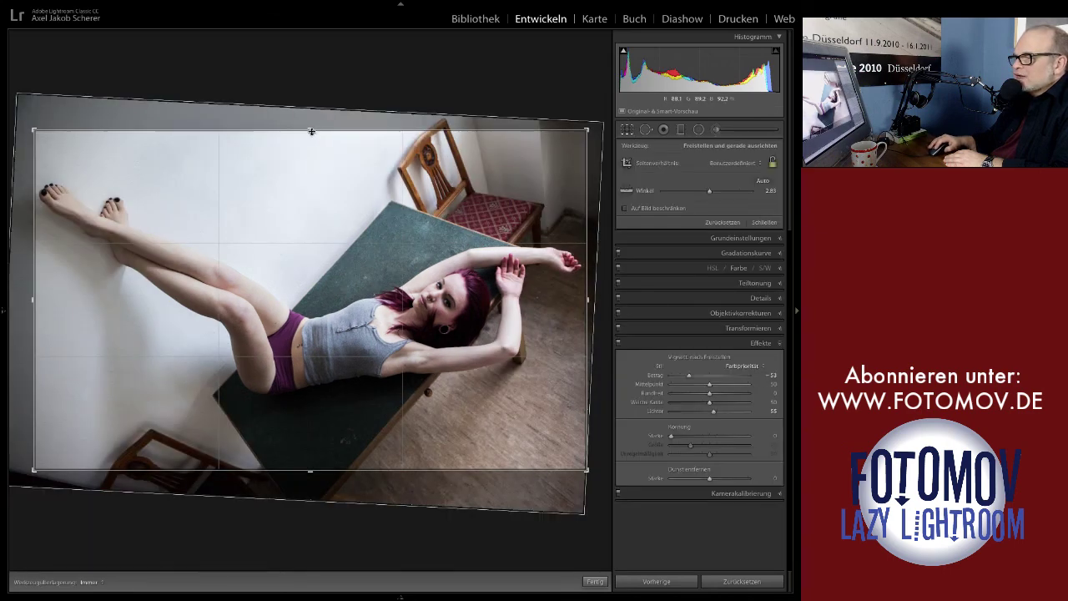
drag(310, 128, 310, 144)
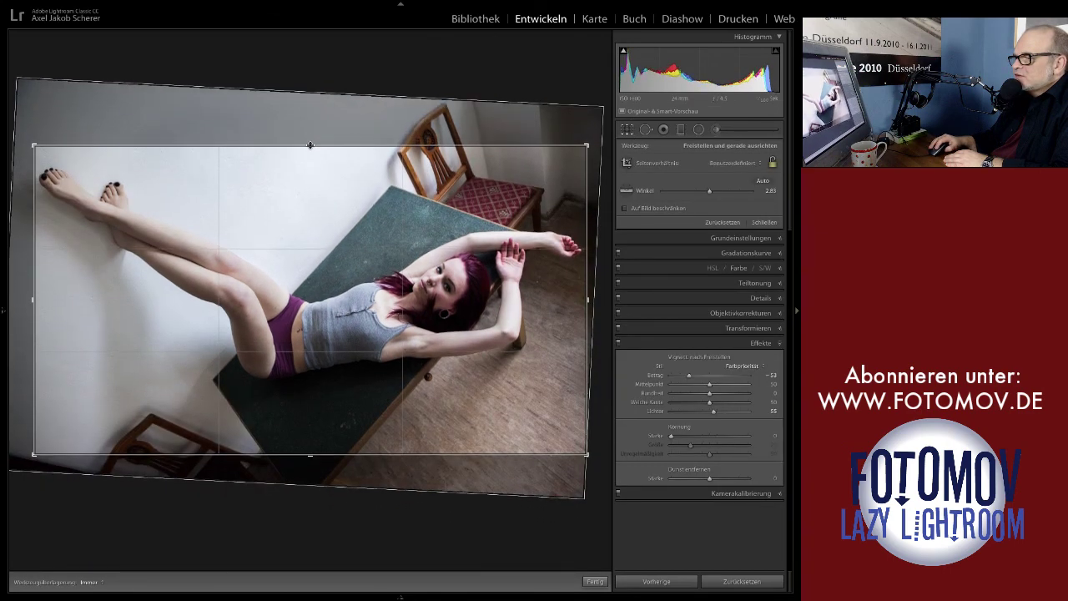
key(Return)
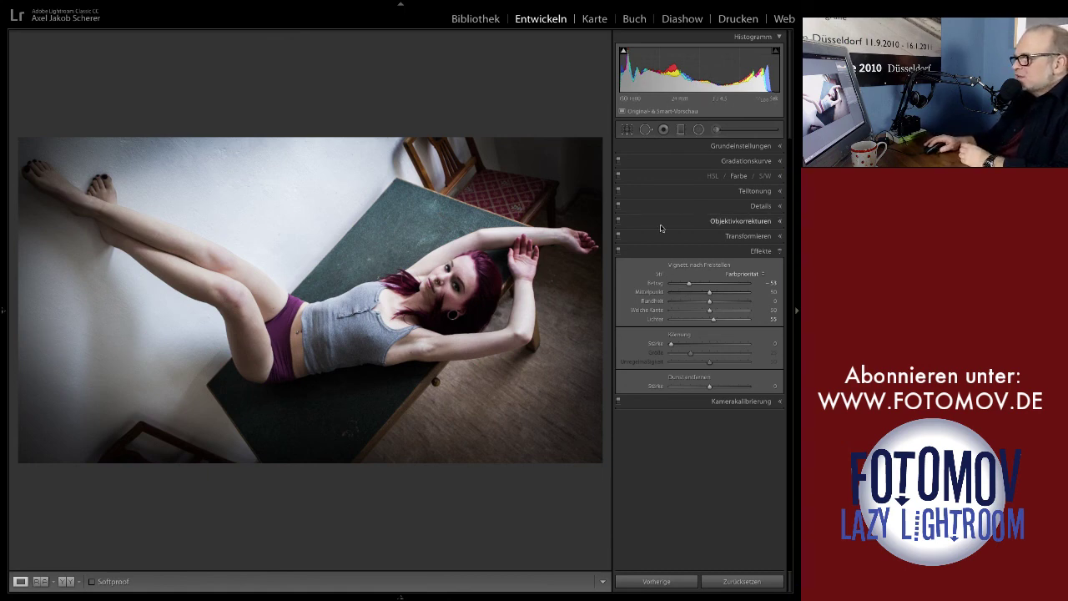
click(627, 129)
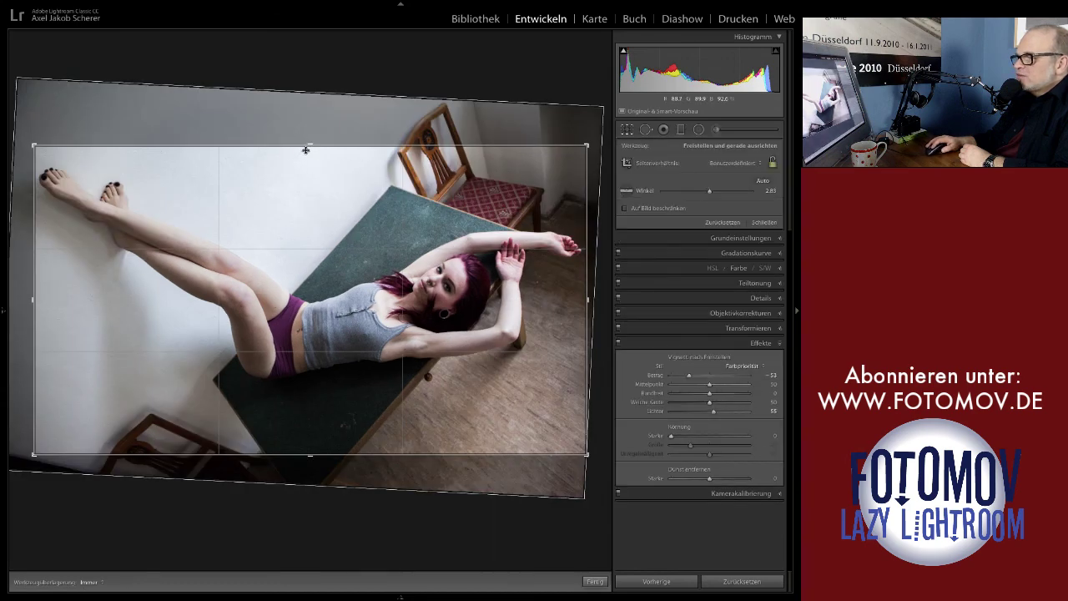
key(Return)
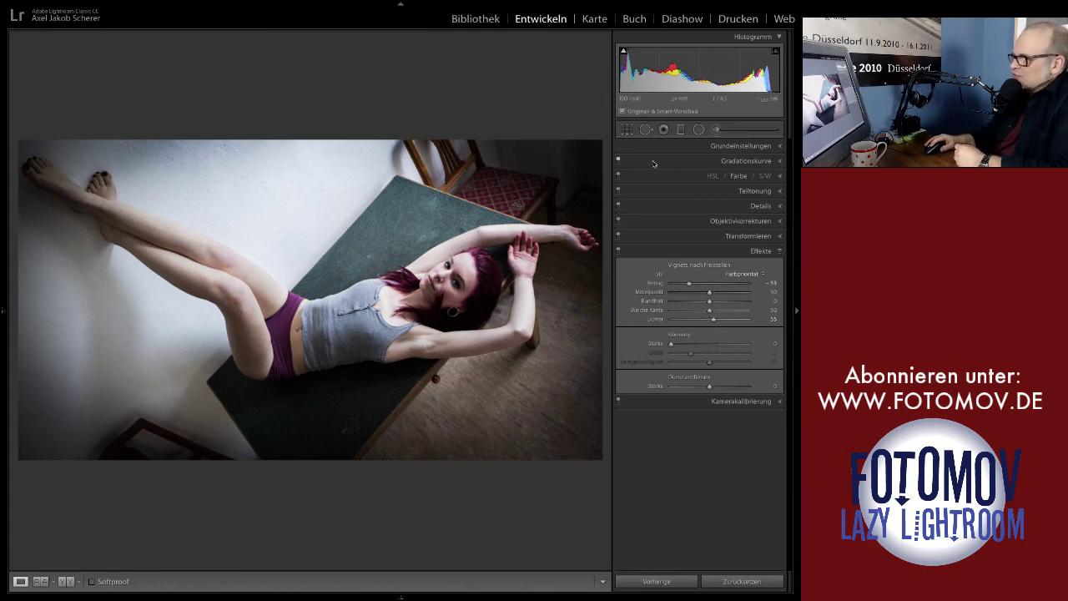
Step: Raise the exposure of the feet brush adjustment, then zoom in on the feet and back out
click(714, 130)
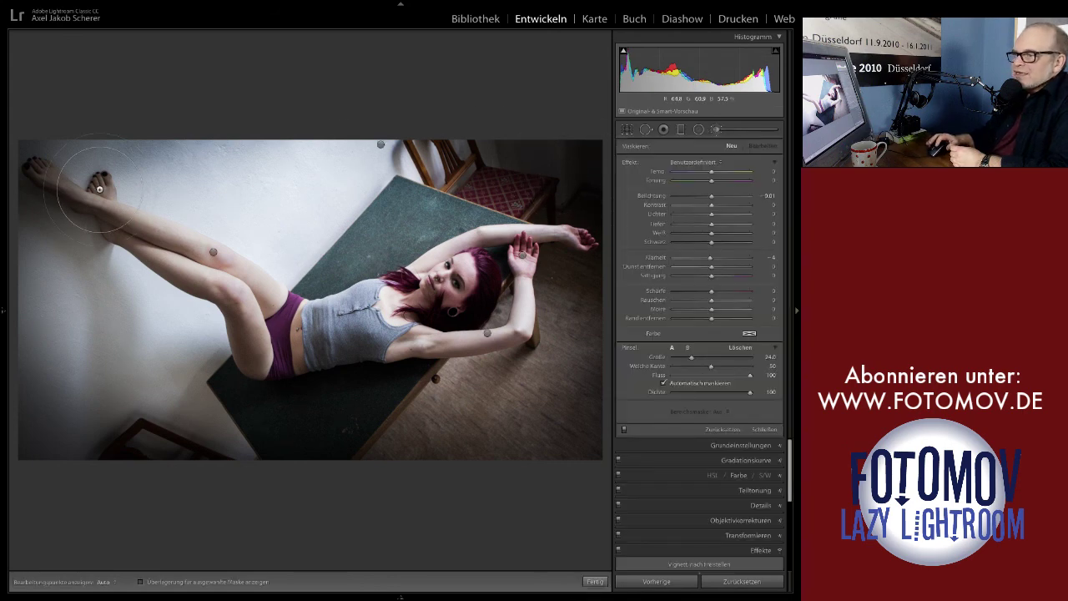
drag(99, 200, 29, 179)
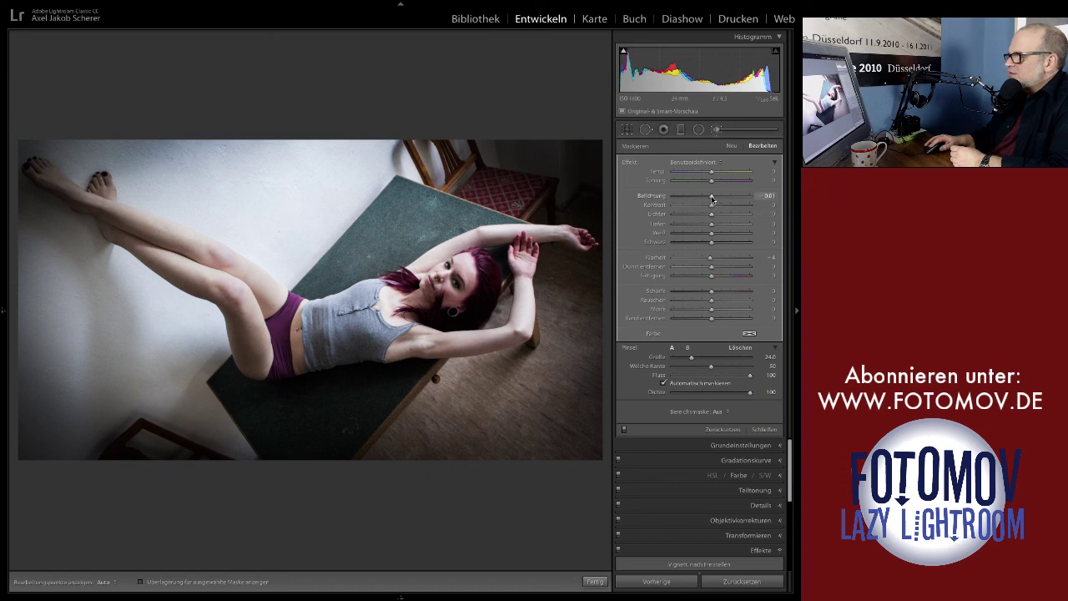
drag(714, 197, 714, 200)
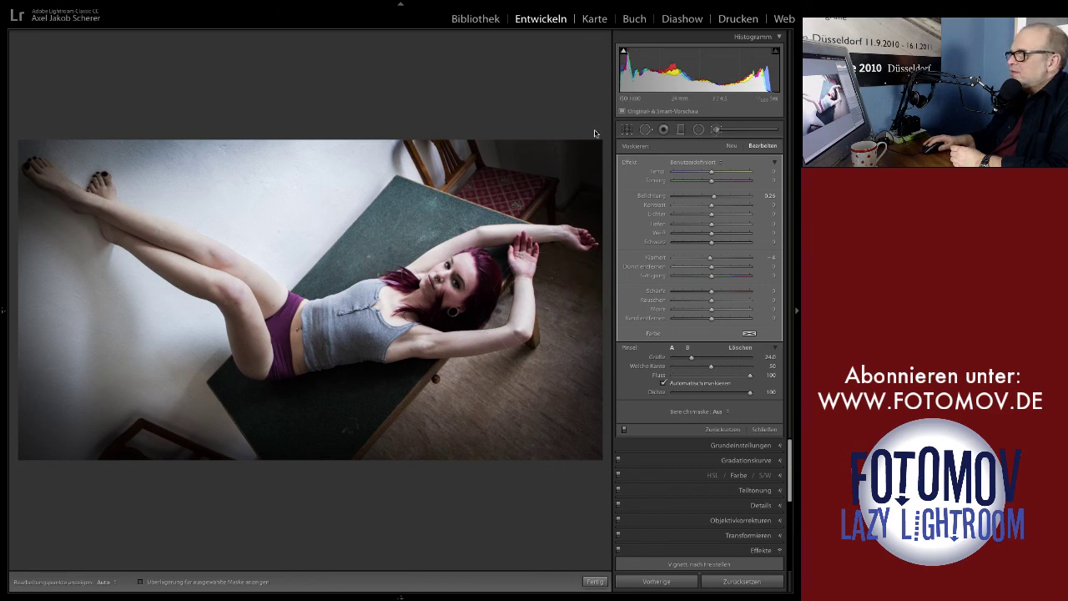
click(595, 580)
click(59, 186)
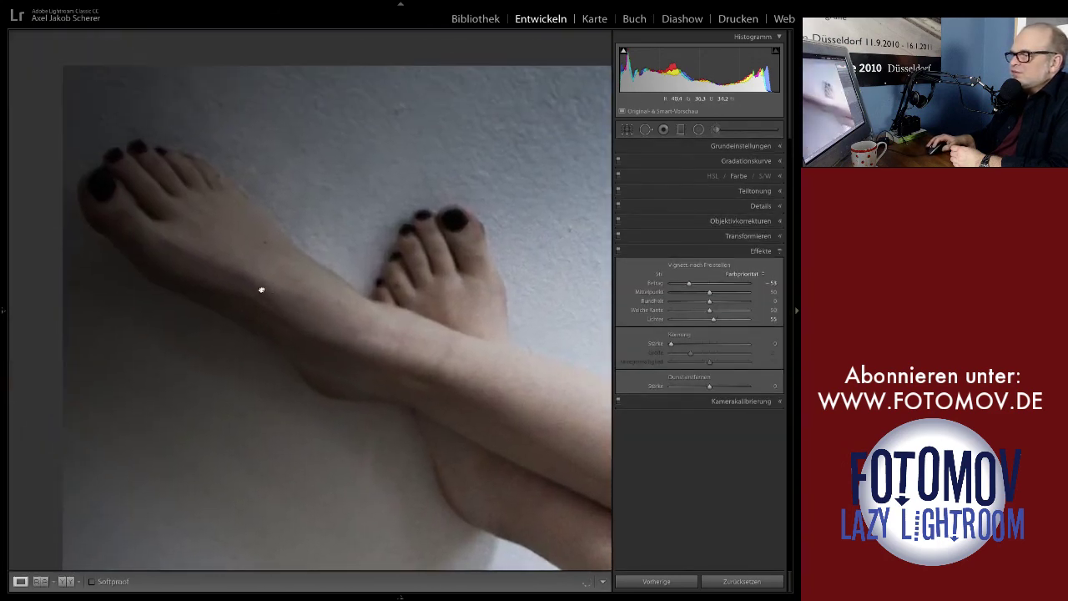
click(449, 363)
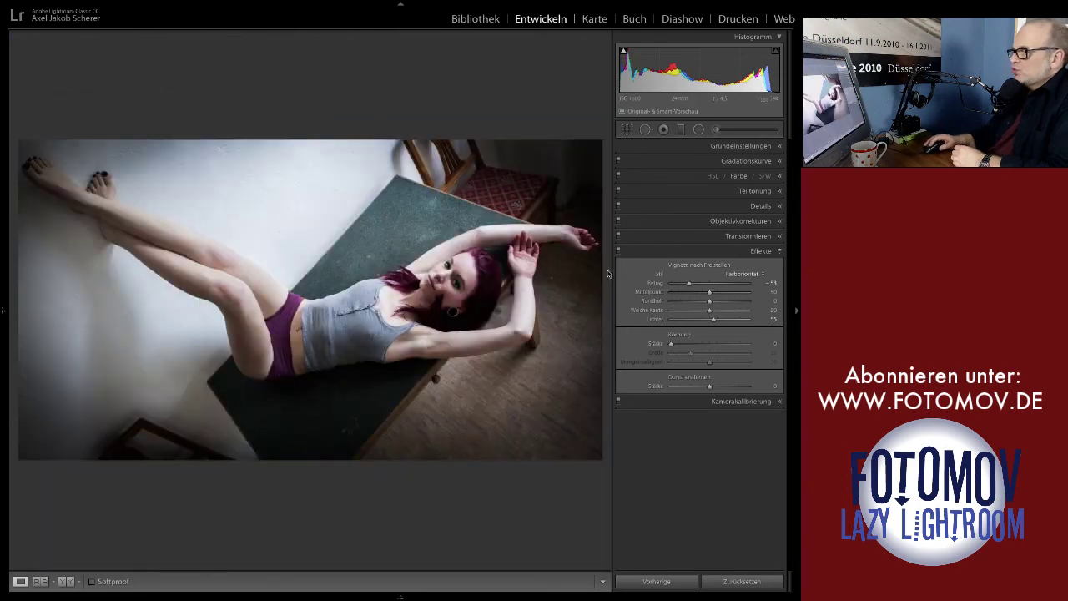
Step: Raise overall contrast from +55 to +82 in the Basic panel
click(781, 177)
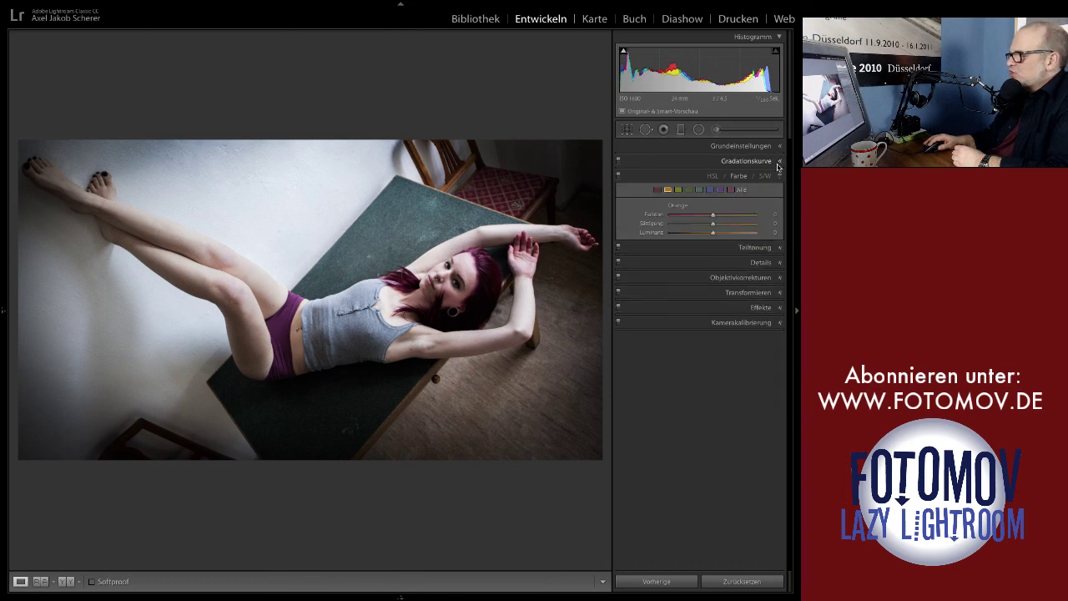
click(780, 179)
click(779, 149)
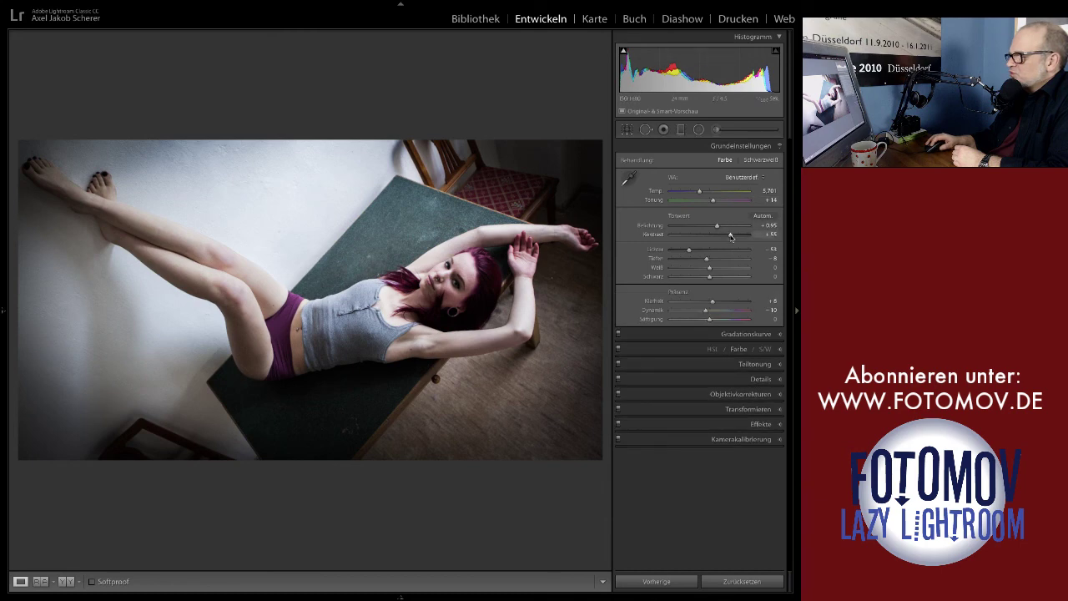
drag(732, 237, 742, 239)
Step: Lower the head brush adjustment's exposure and lift its shadows to +31, then close the brush
click(717, 130)
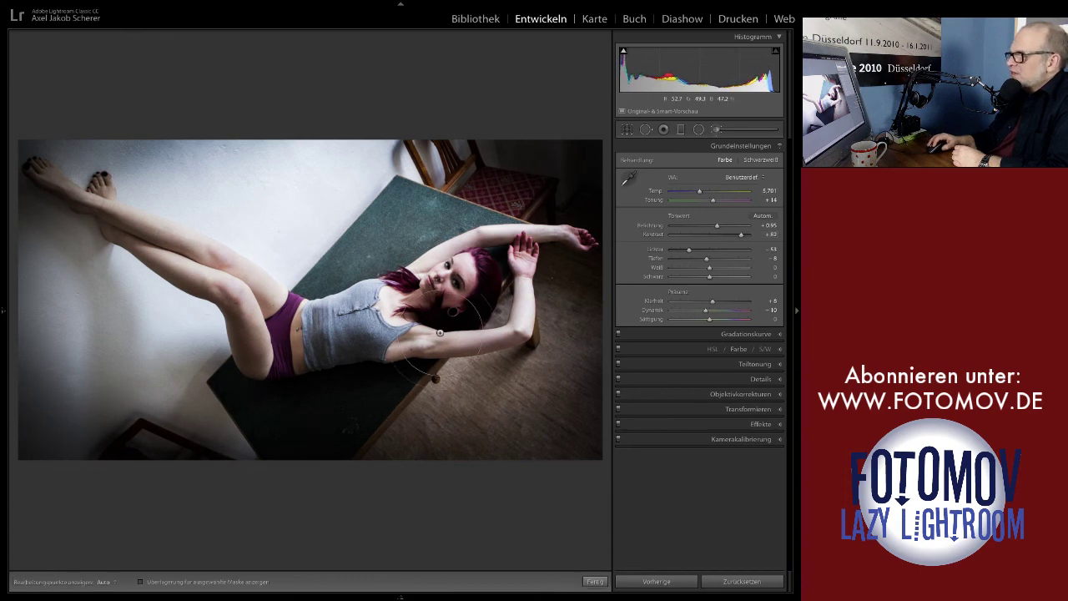
click(450, 305)
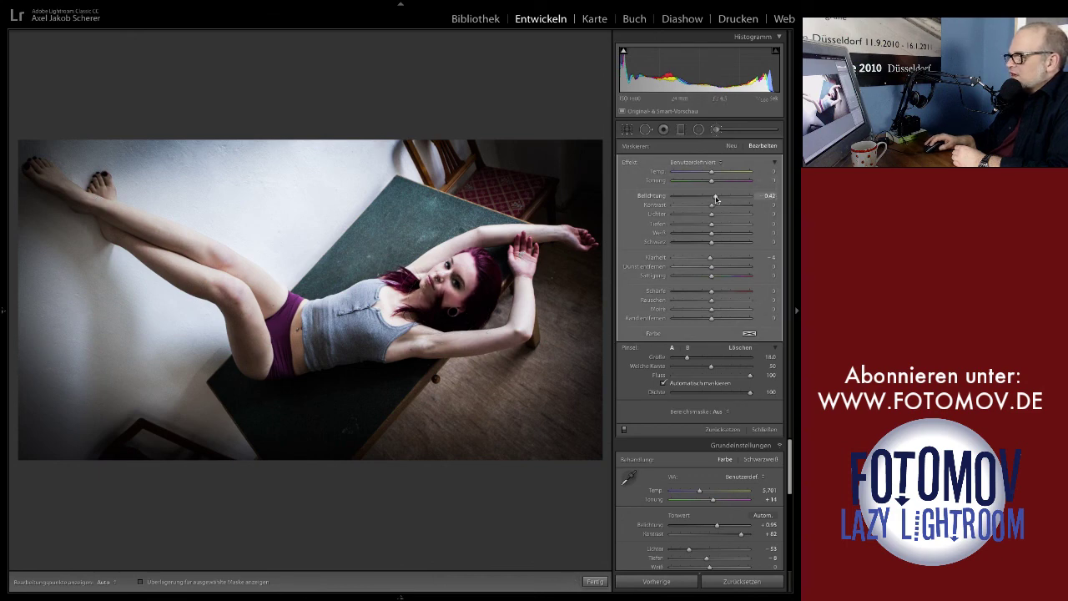
drag(714, 197, 690, 207)
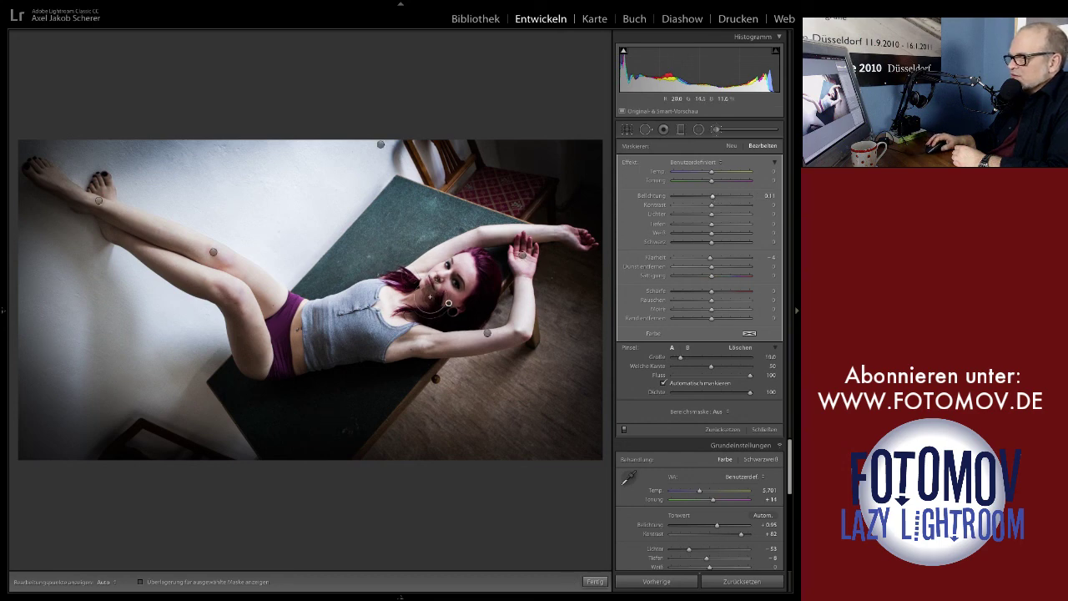
key(h)
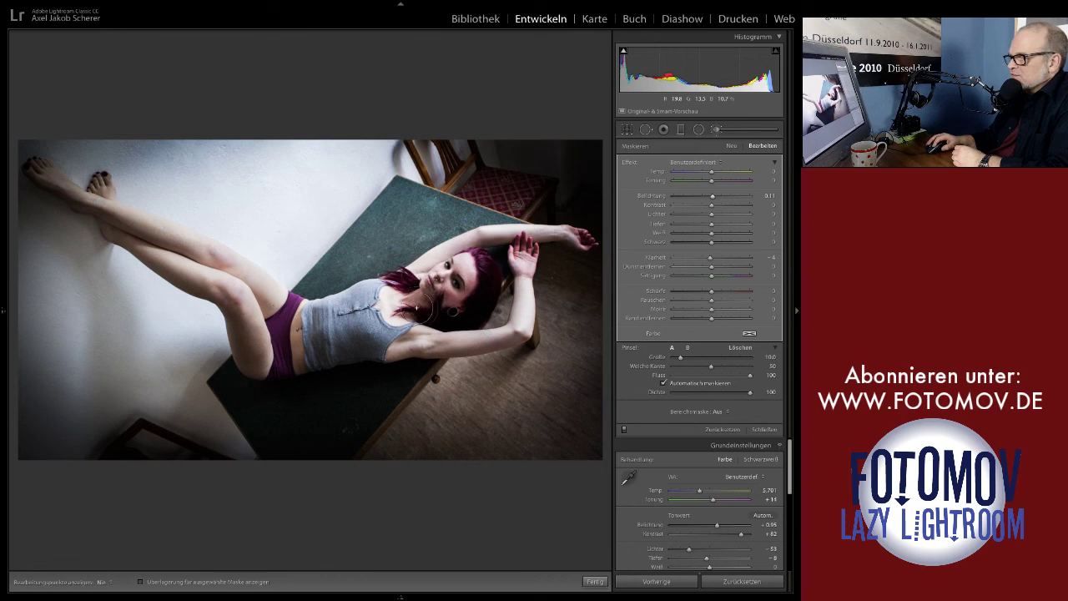
key(h)
key(h)
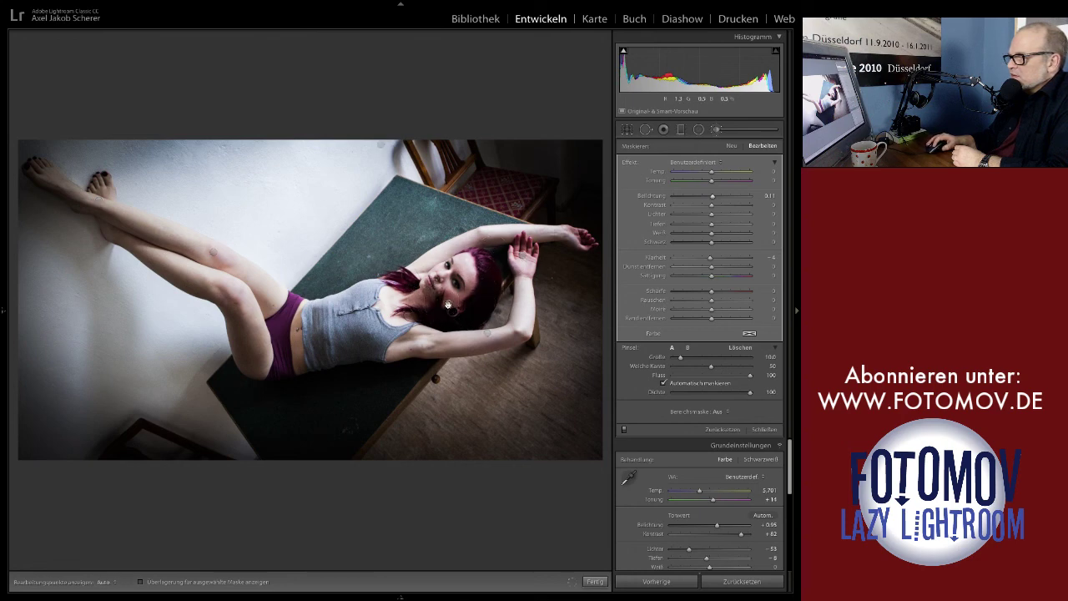
key(h)
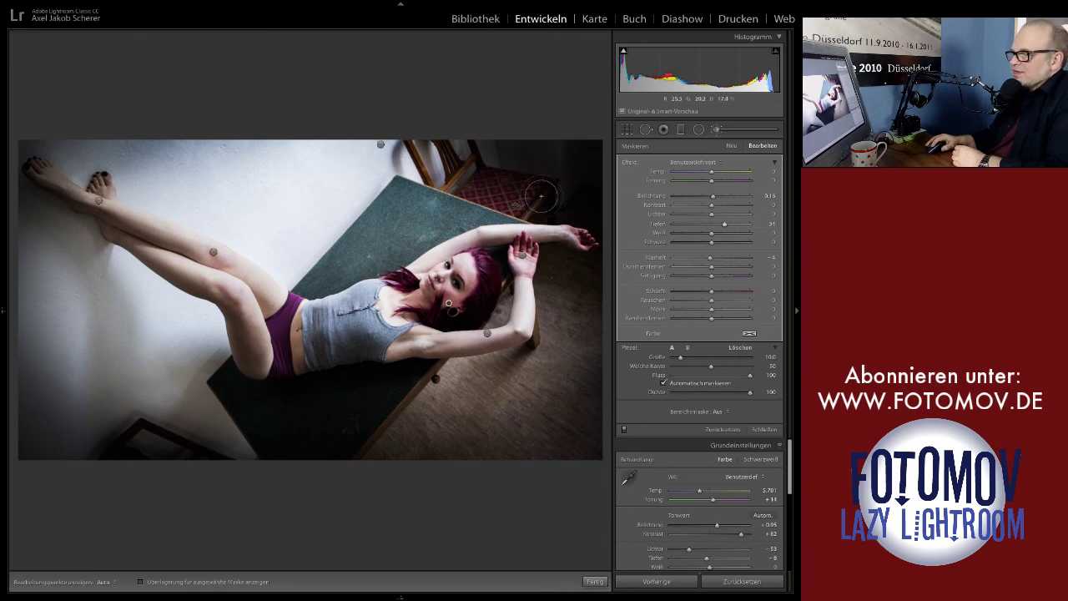
click(715, 130)
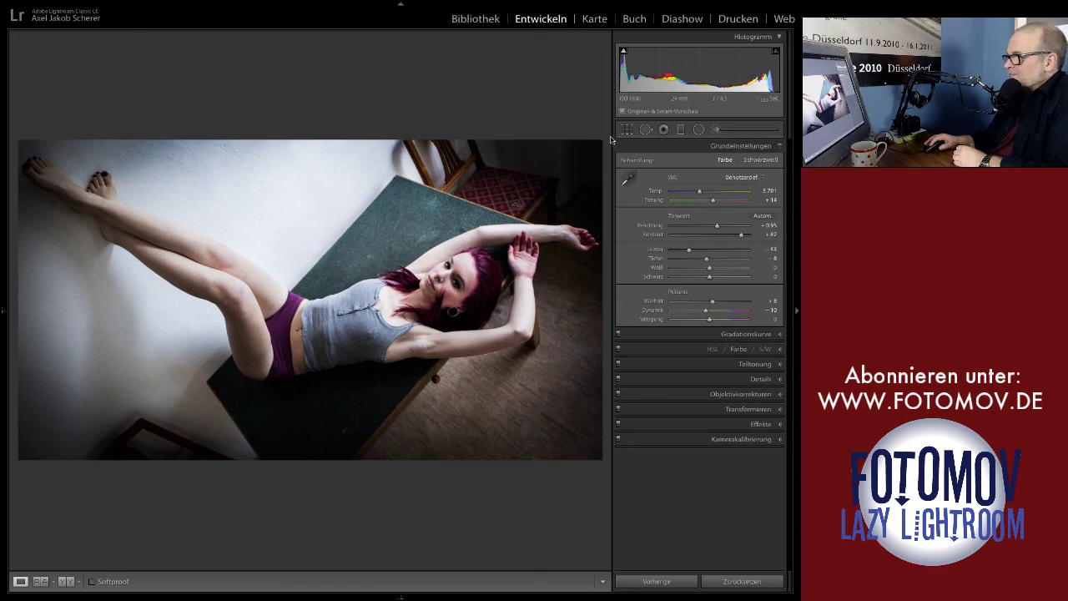
Step: Hide the right panel, show the History panel, and compare the original with the latest edit
click(797, 311)
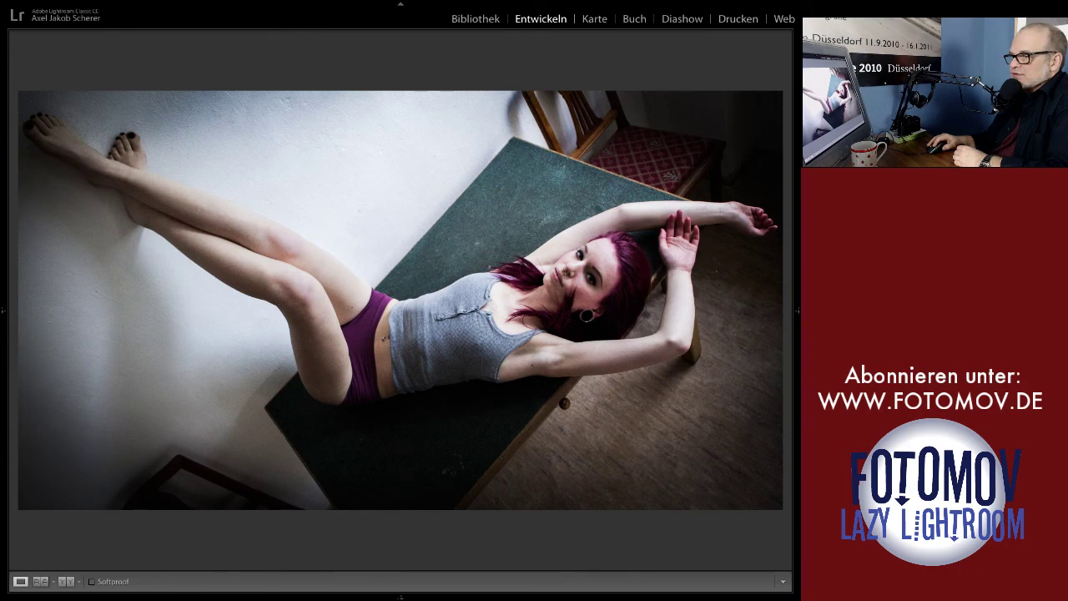
click(4, 306)
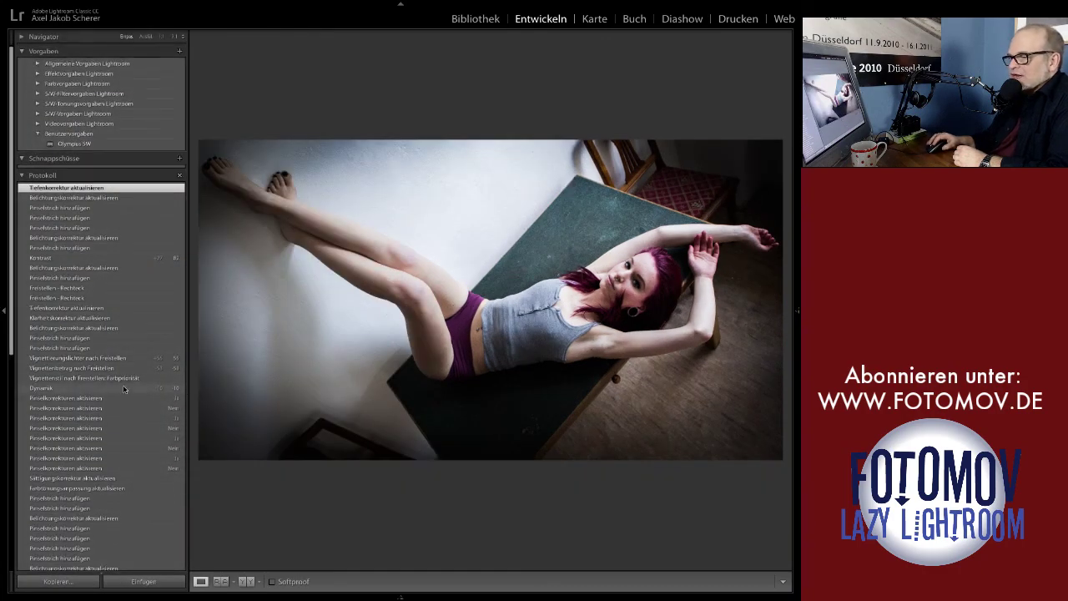
scroll(125, 388, down, 3)
scroll(125, 388, down, 2)
scroll(124, 389, down, 5)
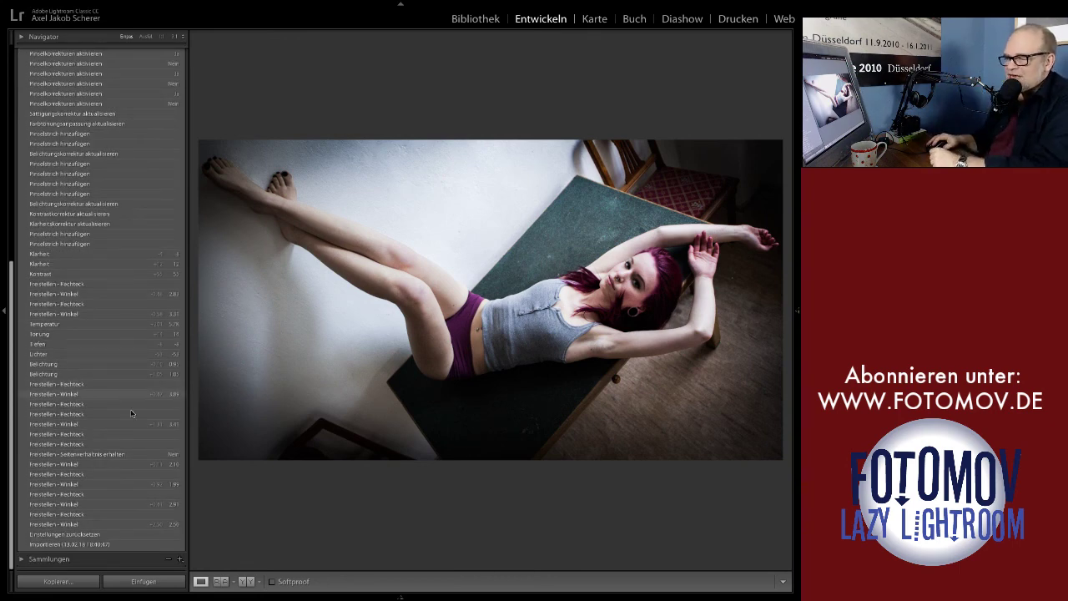
click(112, 534)
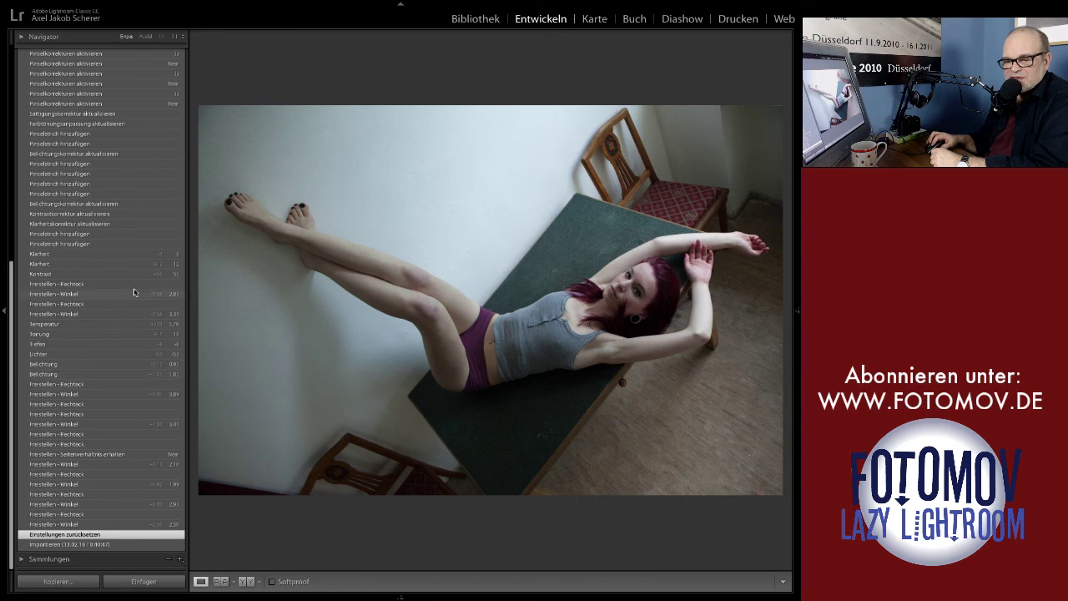
scroll(133, 292, up, 1)
scroll(134, 292, up, 10)
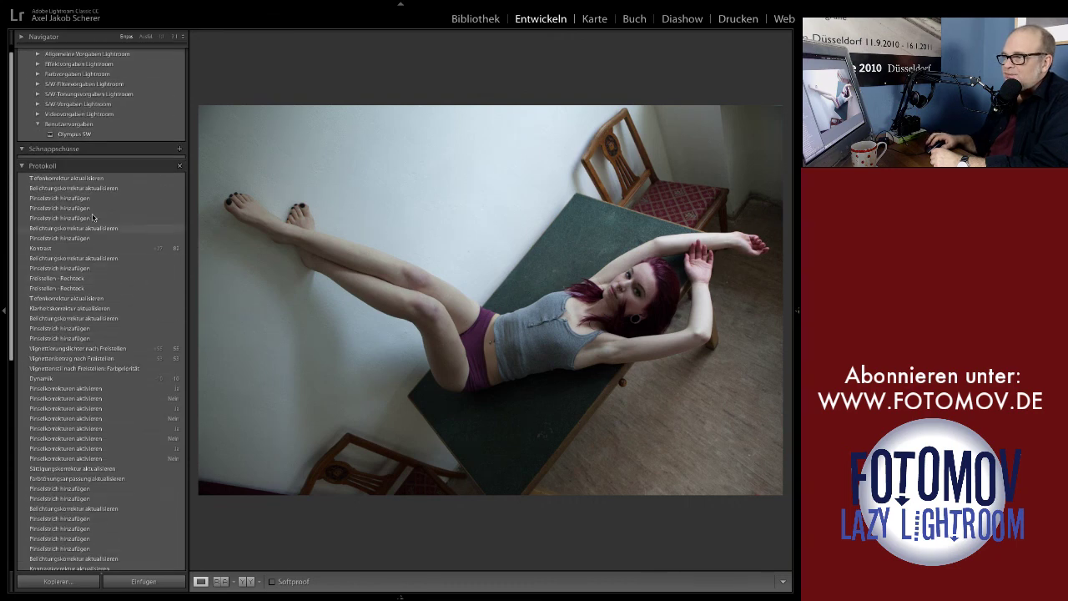
click(66, 178)
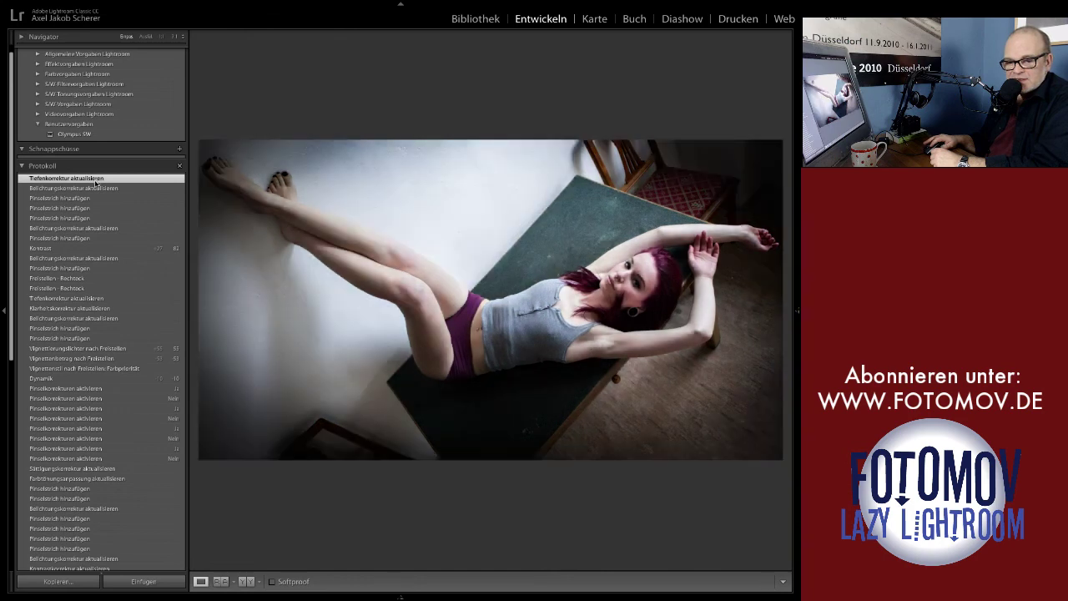
Step: Compare the unedited original with the final retouched version again in History
scroll(167, 403, down, 1)
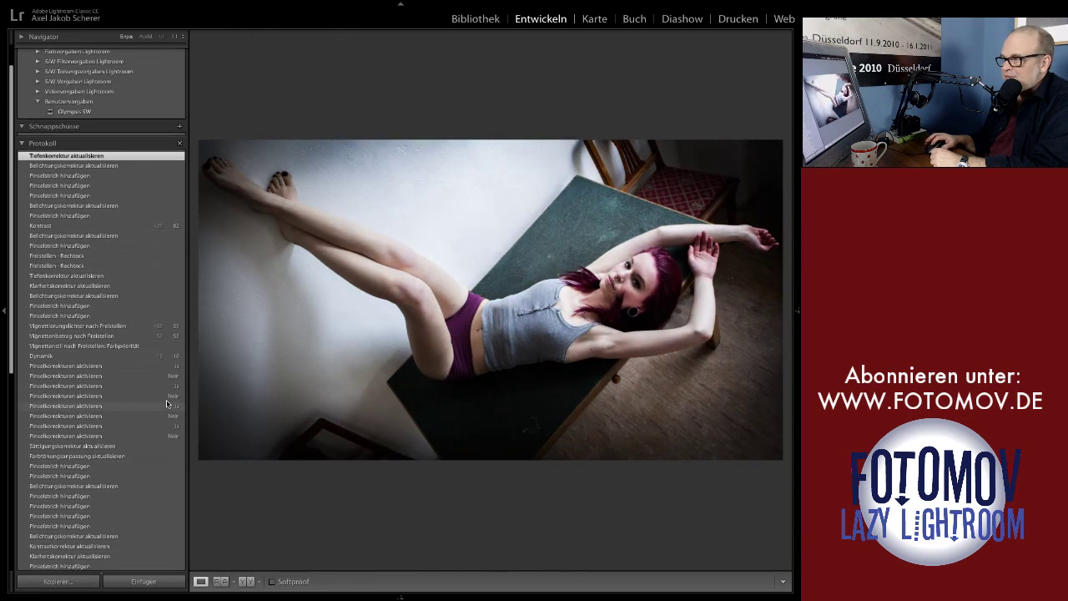
scroll(167, 403, down, 1)
scroll(167, 404, down, 1)
scroll(167, 404, down, 1)
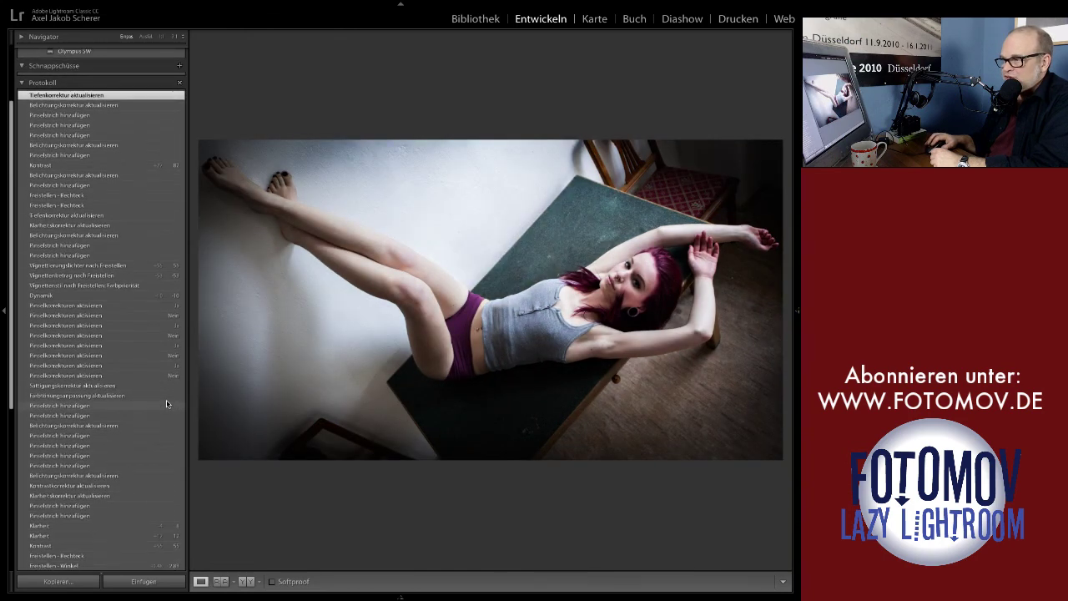
scroll(167, 403, down, 3)
scroll(140, 465, down, 3)
scroll(140, 465, down, 3)
scroll(141, 465, down, 3)
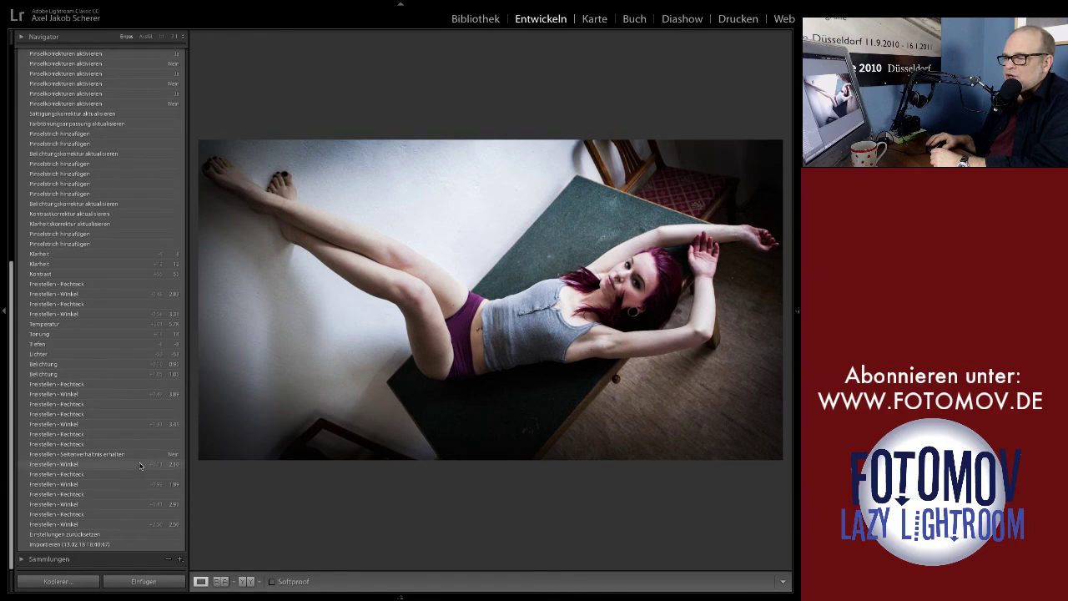
click(105, 535)
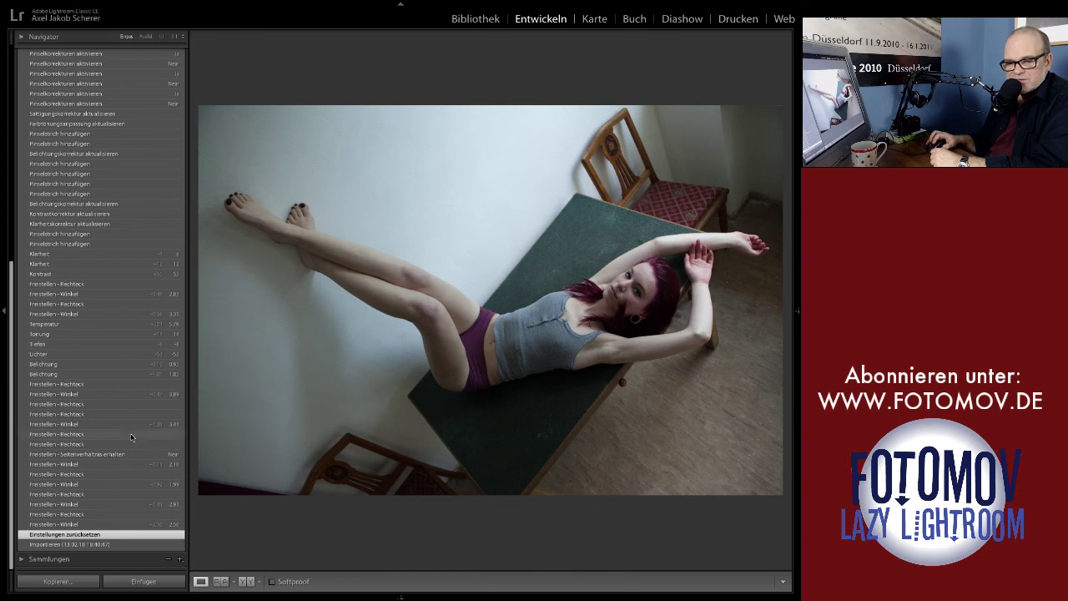
scroll(131, 438, up, 1)
scroll(131, 438, up, 5)
scroll(131, 437, up, 5)
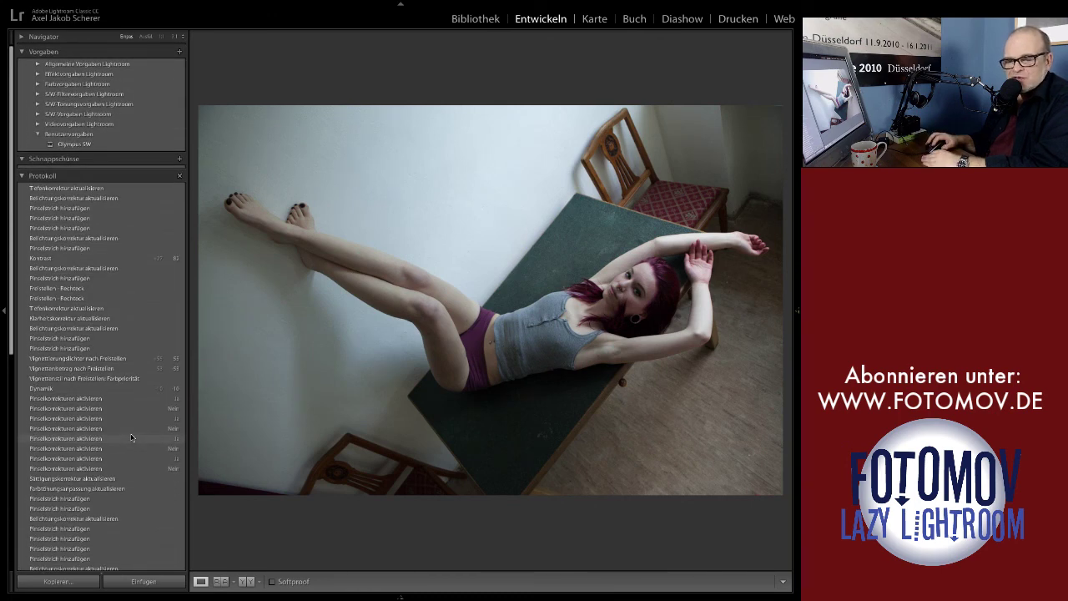
click(126, 190)
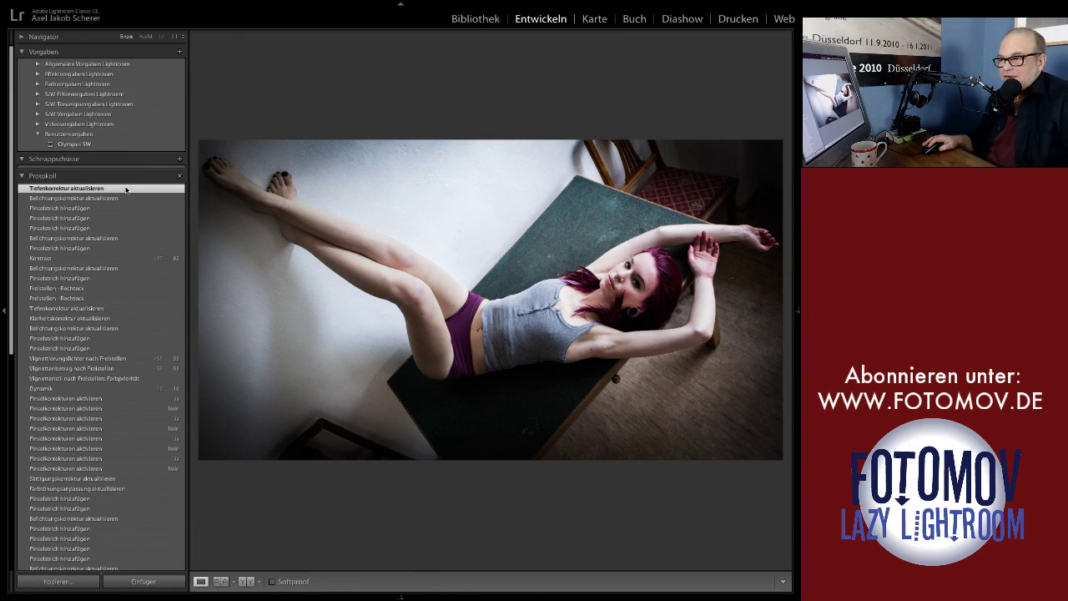
Step: Hide all side, top and filmstrip panels so the retouched table photo fills the workspace
key(shift+Tab)
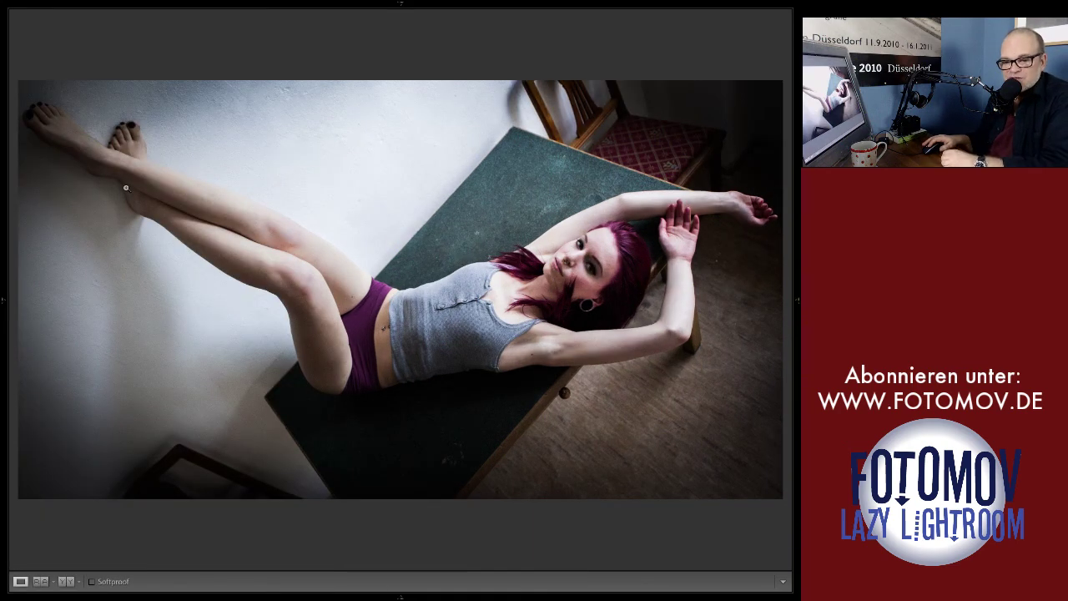